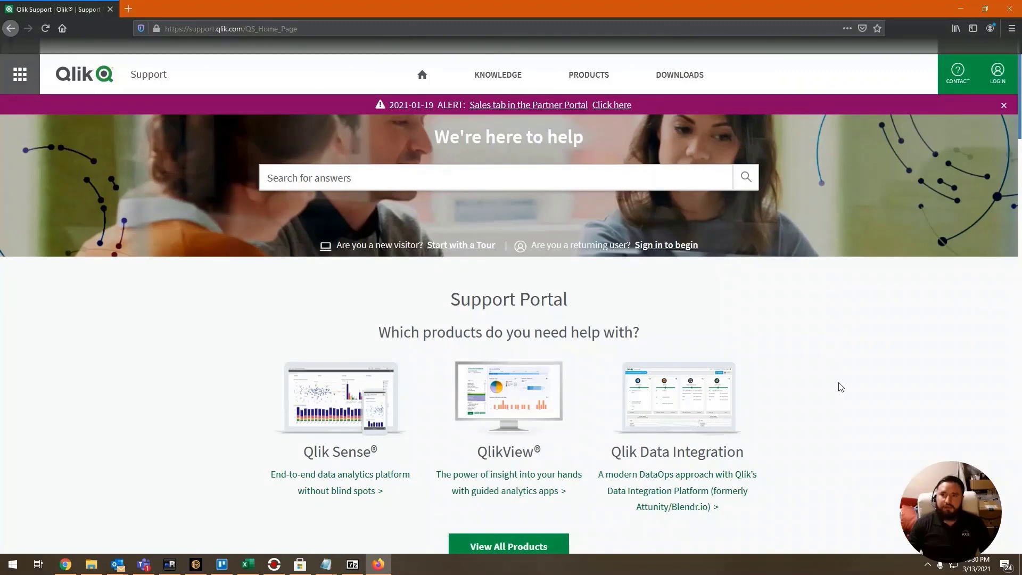
- Open the Submit a Case form from the support contact options and bring up its list of issue categories
left_click(958, 80)
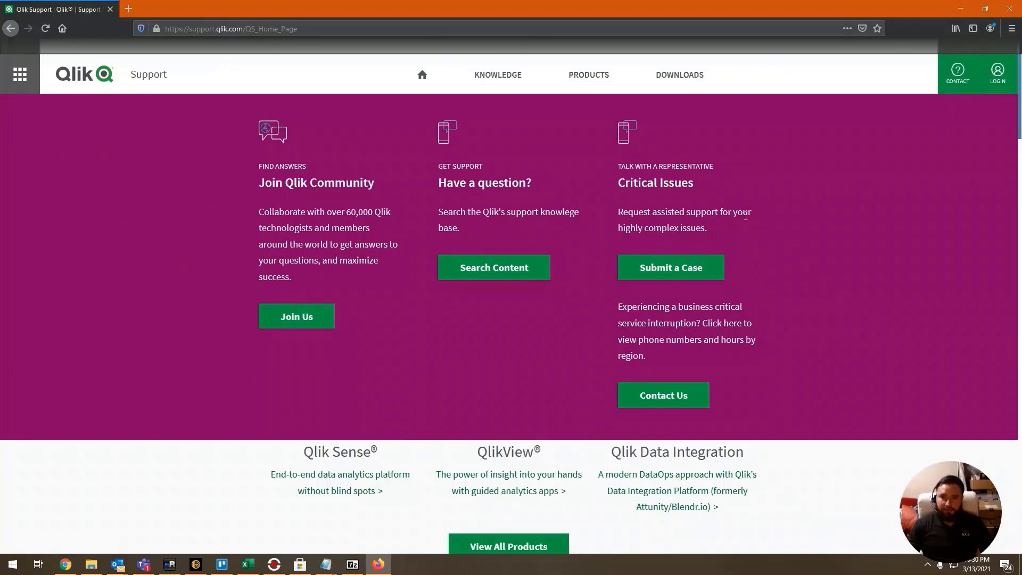
left_click(685, 269)
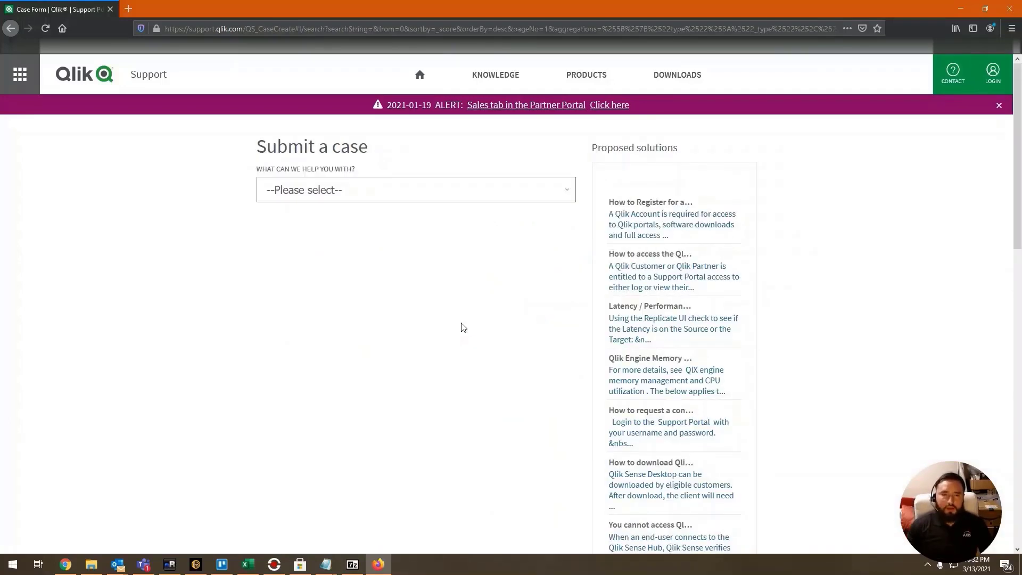
left_click(488, 198)
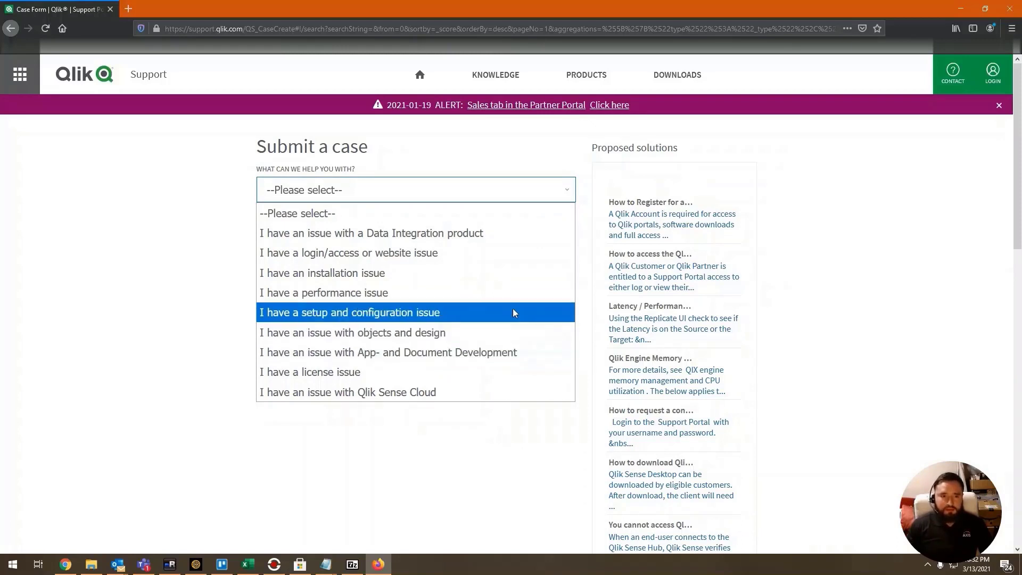
left_click(509, 352)
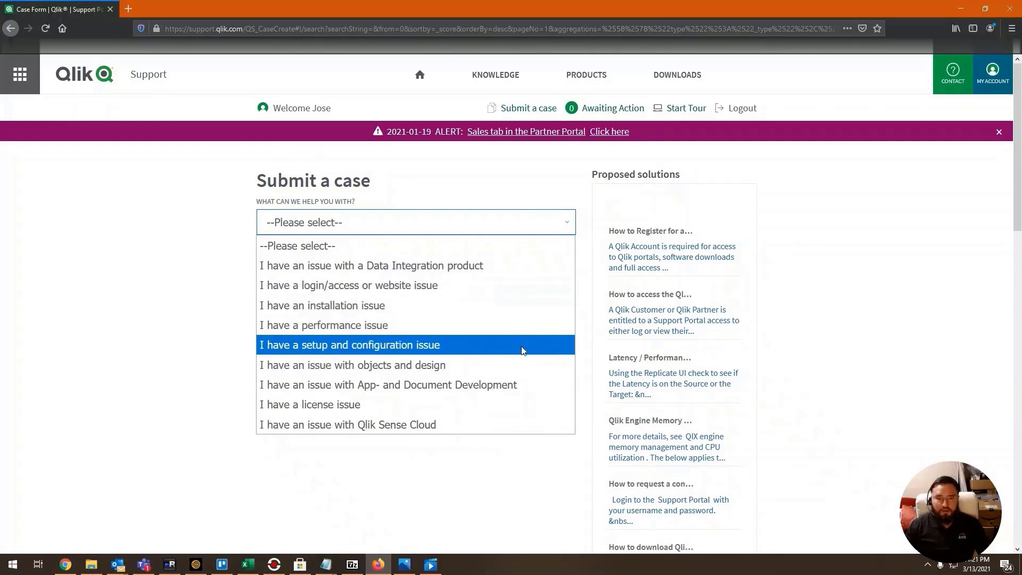
- Categorize the case as an issue with Qlik Sense Cloud, subcategory Other, and add "I can not login" to the details
left_click(484, 425)
left_click(442, 257)
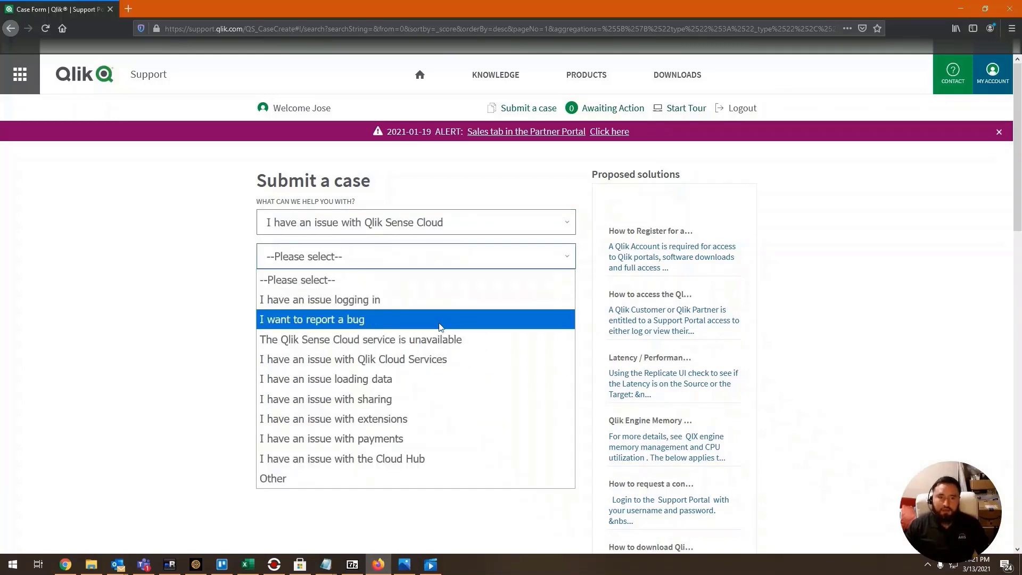
left_click(405, 478)
left_click(429, 334)
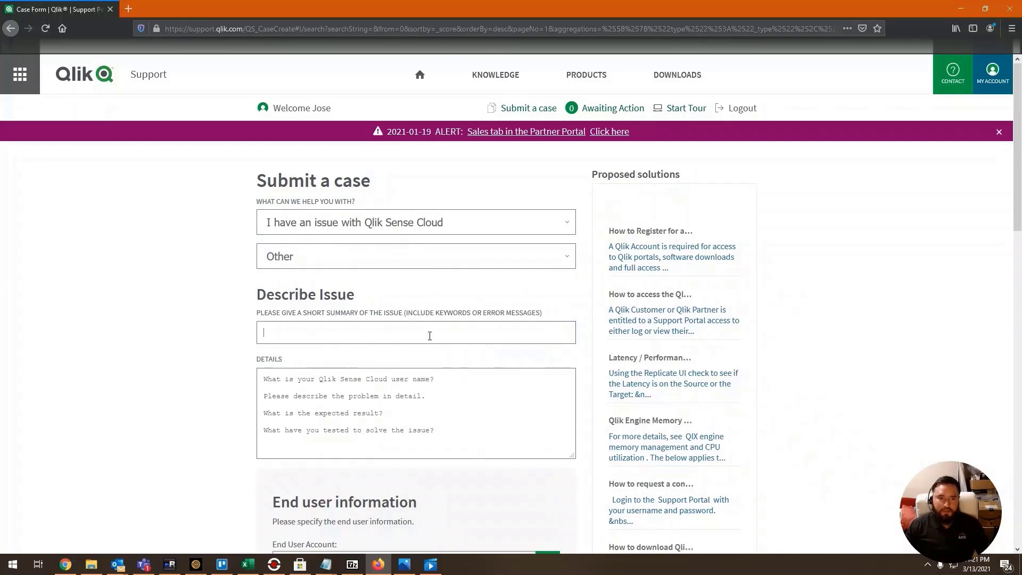
left_click(442, 426)
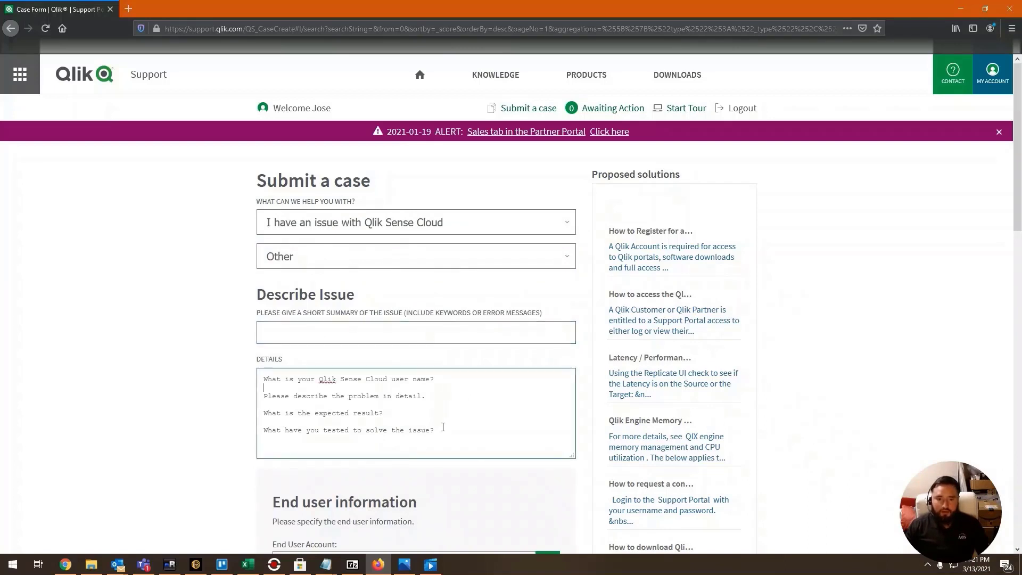
type("I can not login")
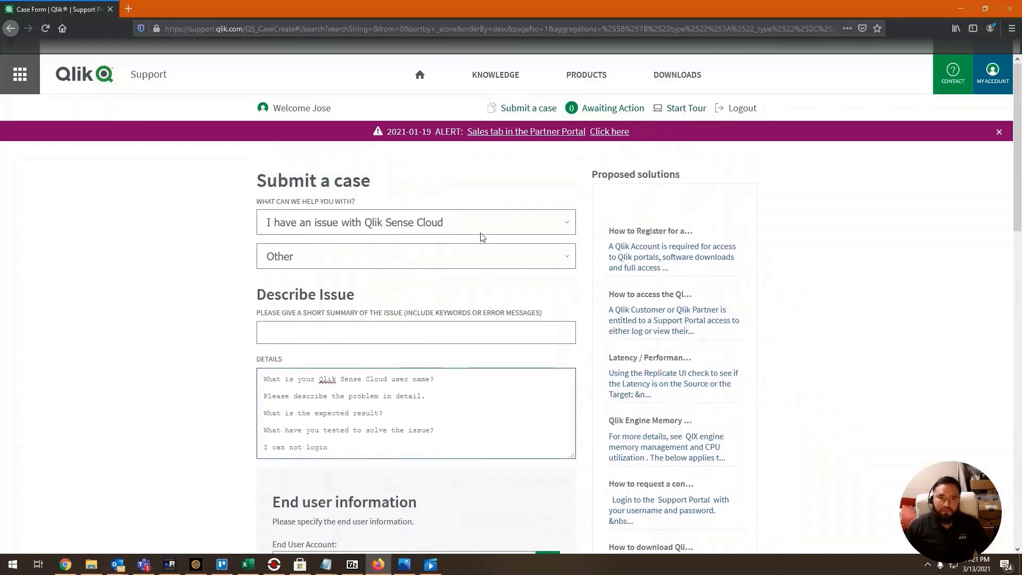
- Change the case category to "I have a login/access or website issue" with the subcategory Other
left_click(479, 229)
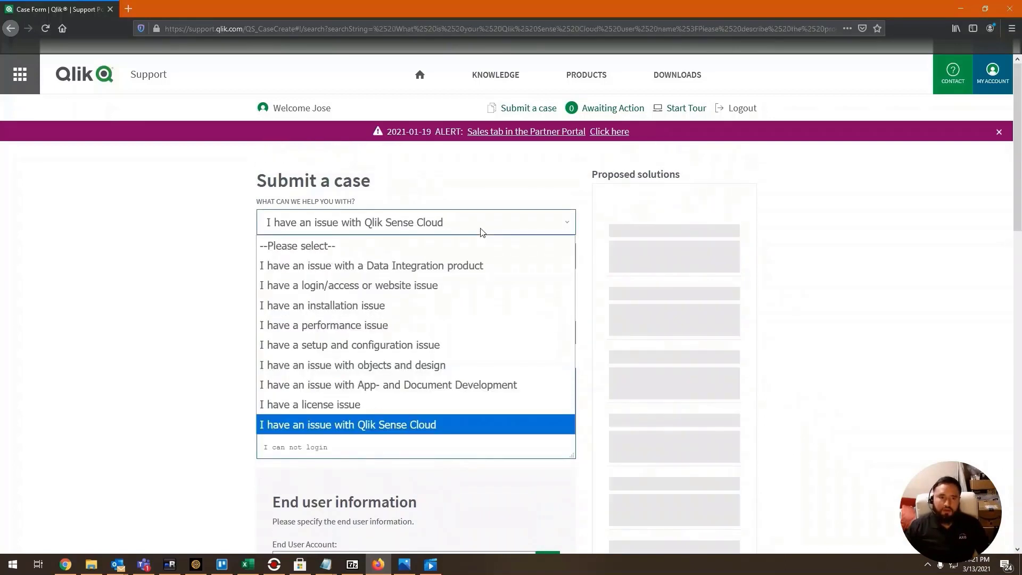
left_click(461, 285)
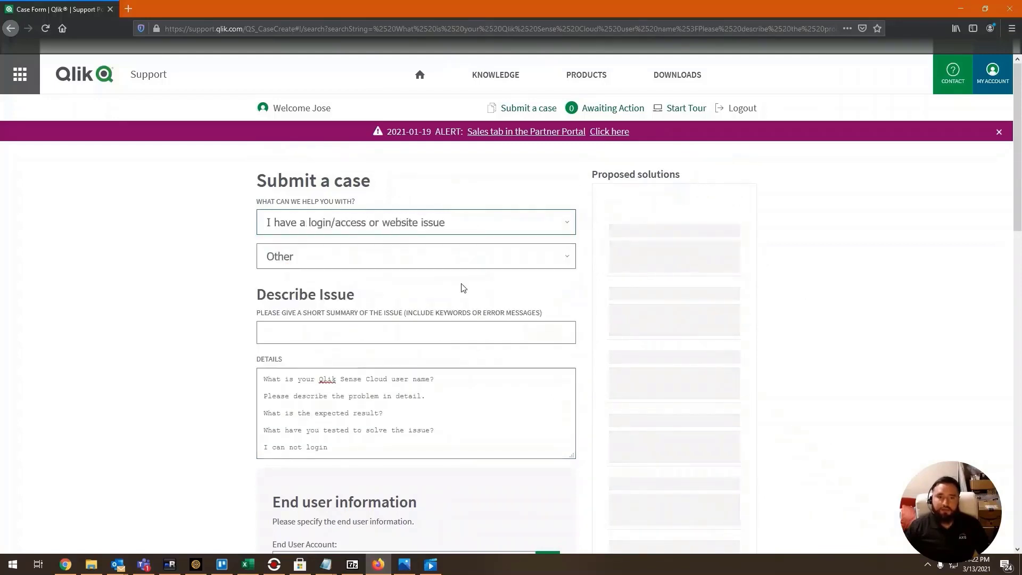
left_click(483, 263)
left_click(399, 438)
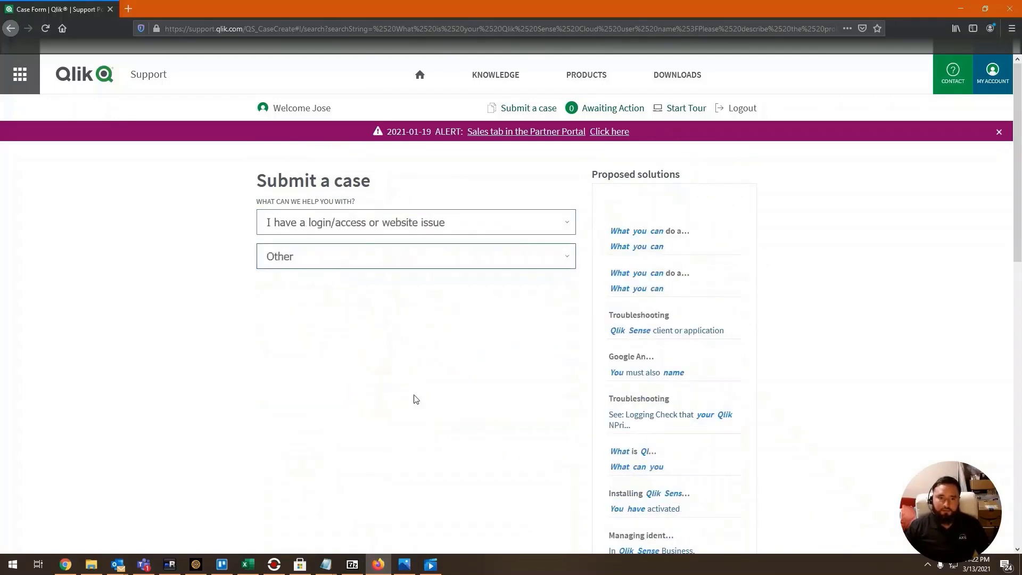
left_click(441, 266)
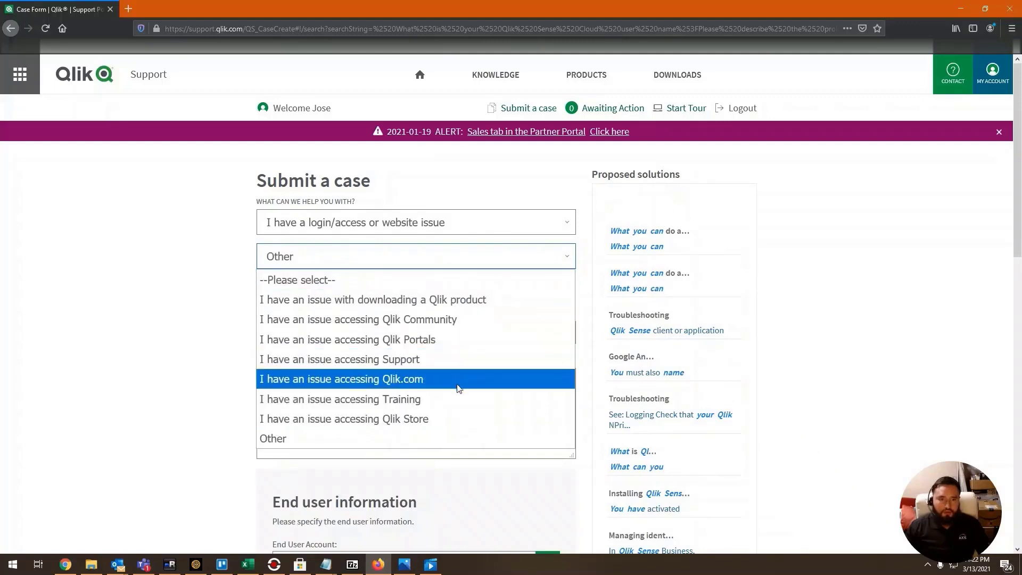
left_click(413, 439)
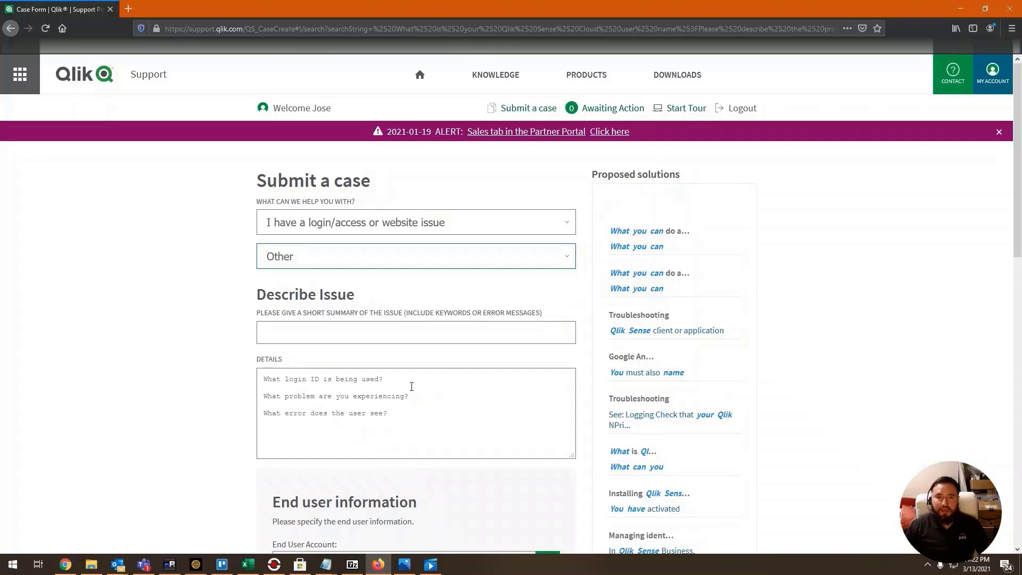
- Set the case category to "I have an issue with App- and Document Development" and go to the login page
left_click(456, 193)
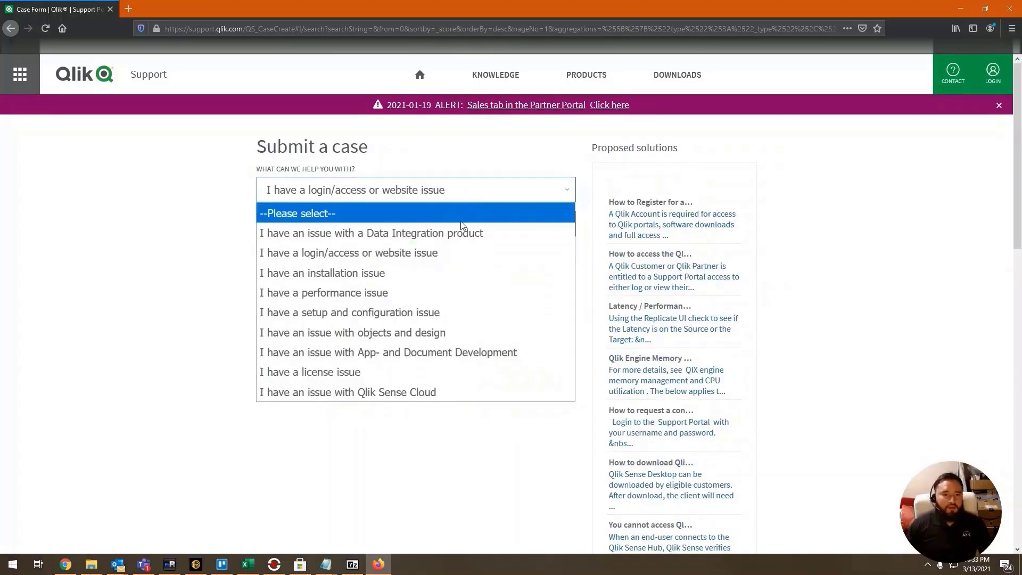
left_click(441, 353)
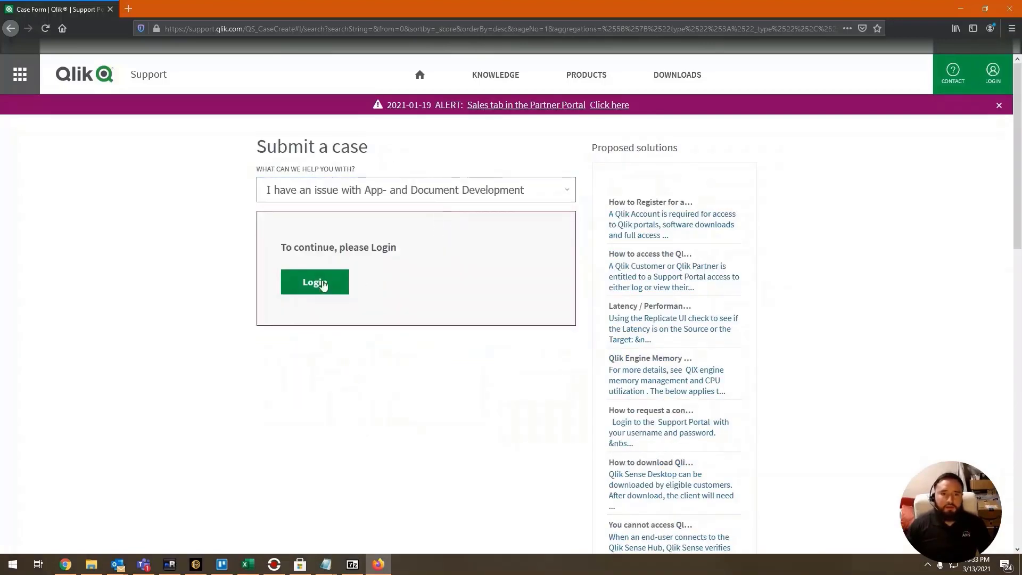
left_click(323, 286)
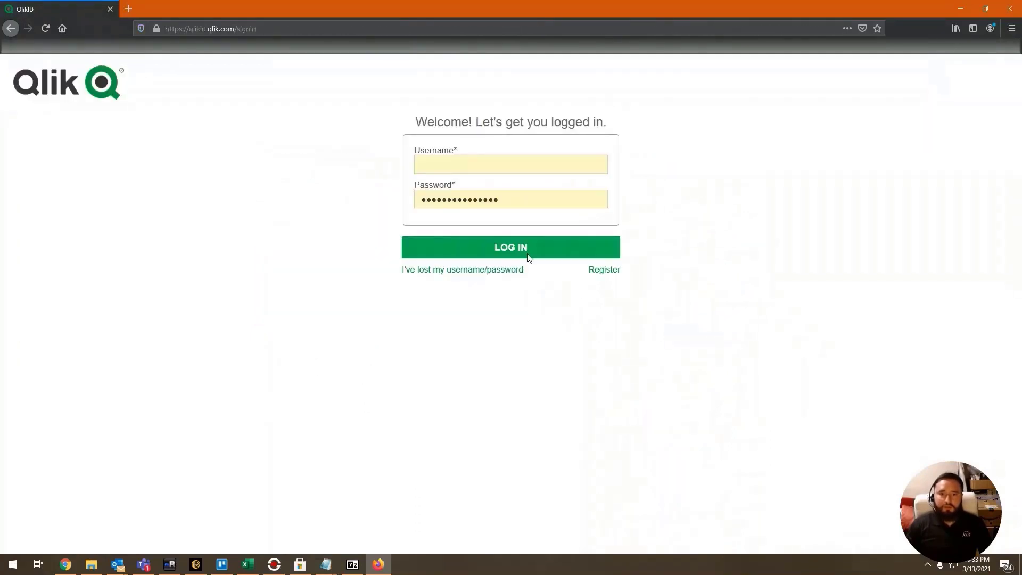
- View the Qlik account registration form in a separate tab, then close that tab
right_click(599, 272)
left_click(634, 279)
left_click(157, 6)
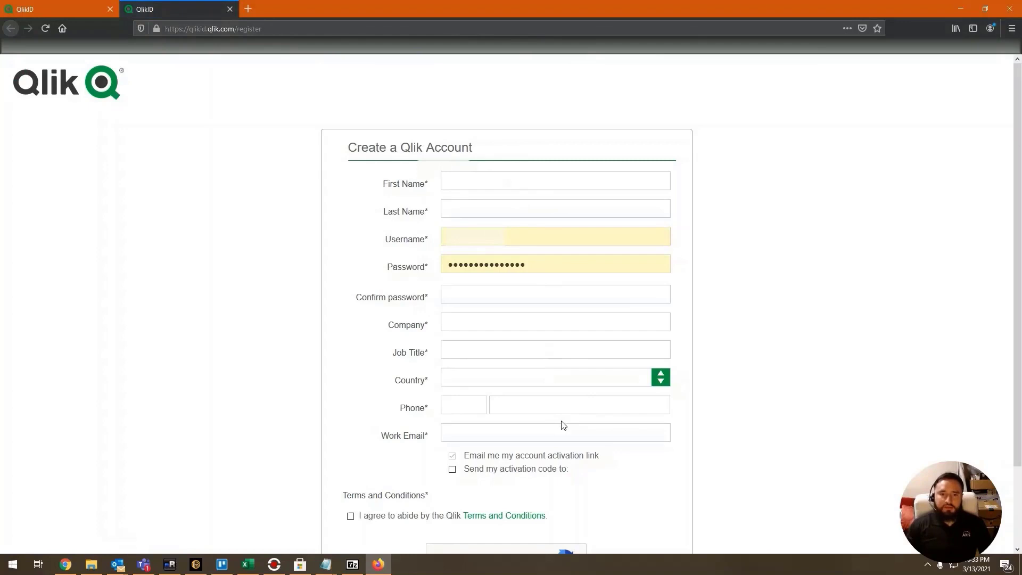
left_click(230, 9)
- Log in with the prefilled account credentials and set the case subcategory to "I have an issue with loading data"
left_click(479, 246)
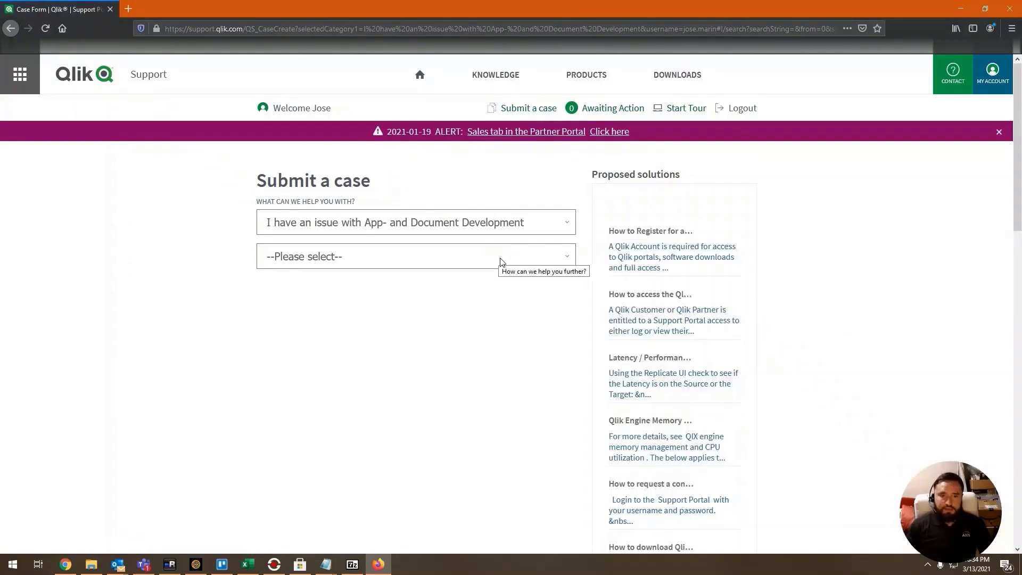
left_click(503, 264)
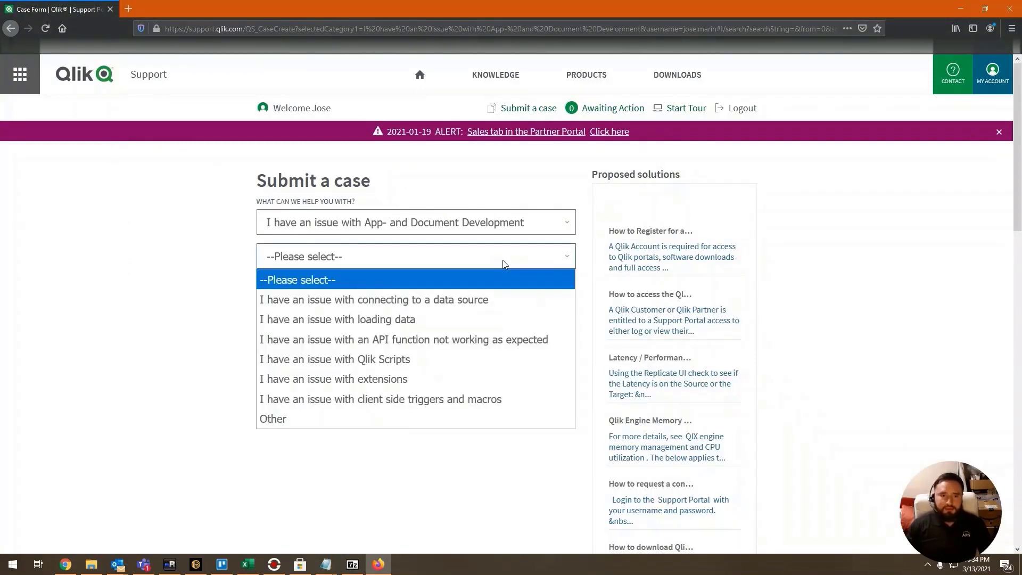
left_click(490, 325)
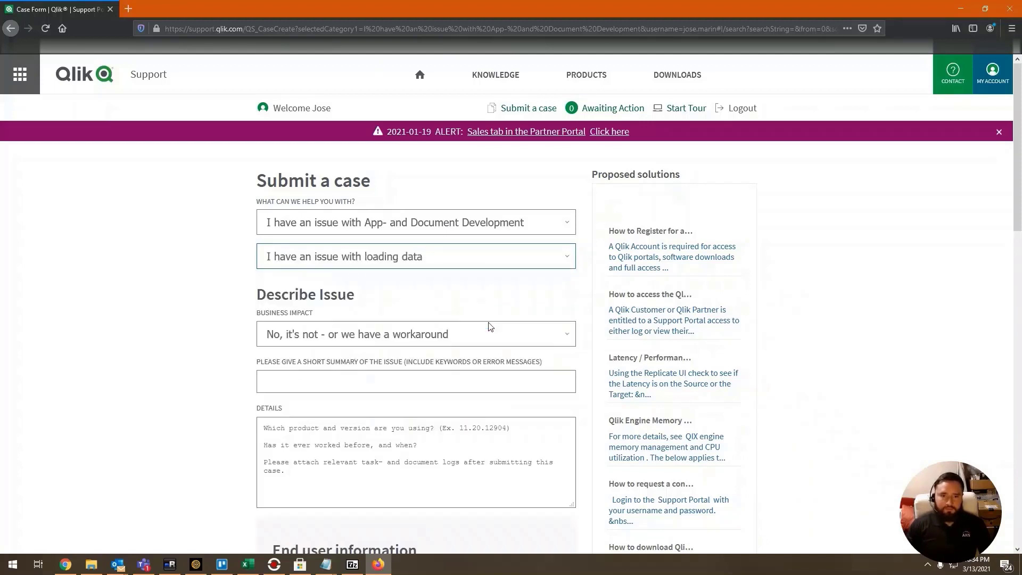
left_click(505, 261)
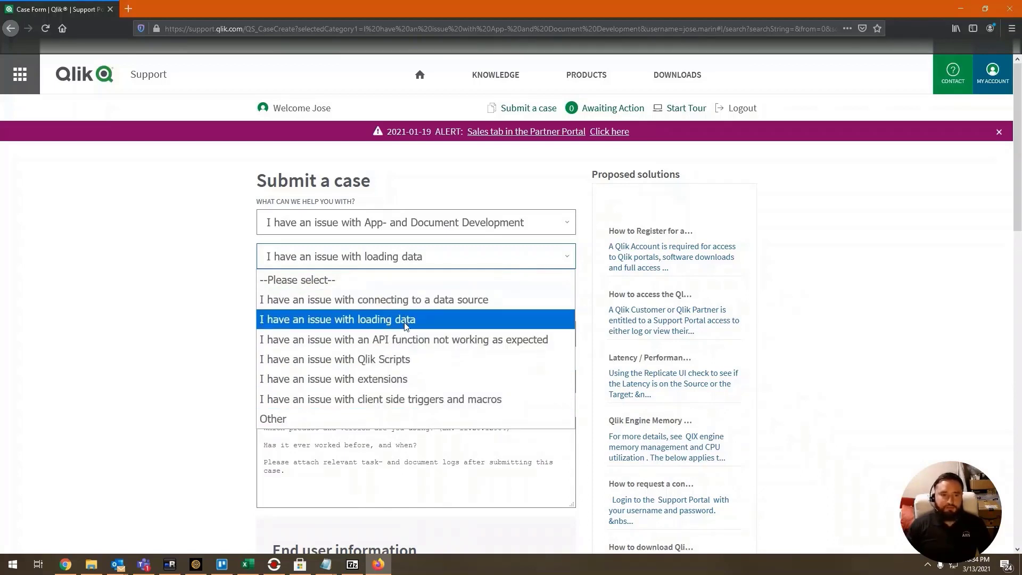
left_click(389, 319)
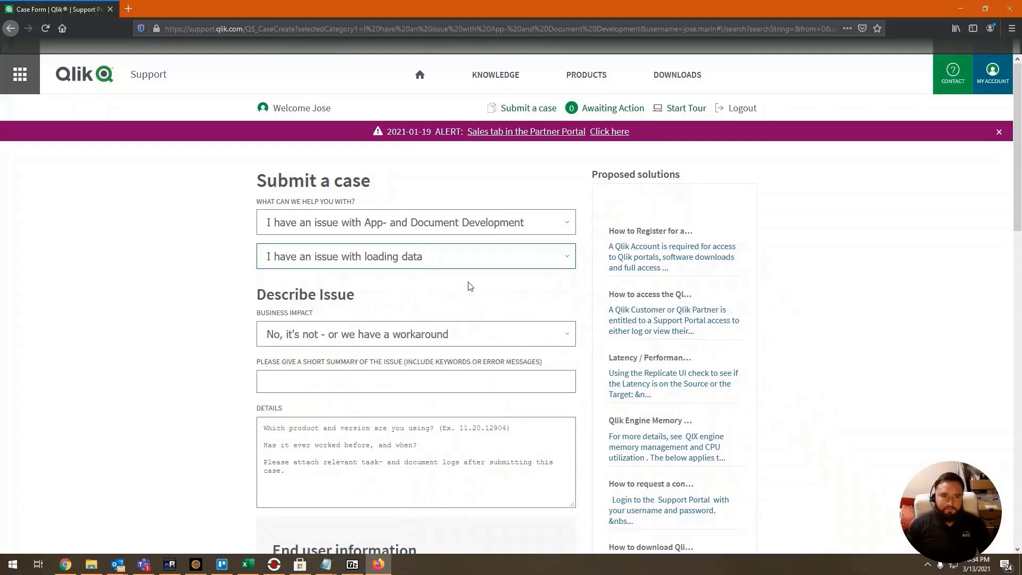
- Set the business impact to significant impact on normal business work and justify it with "This issue is preventing app promotions from successfully occuring."
left_click(440, 342)
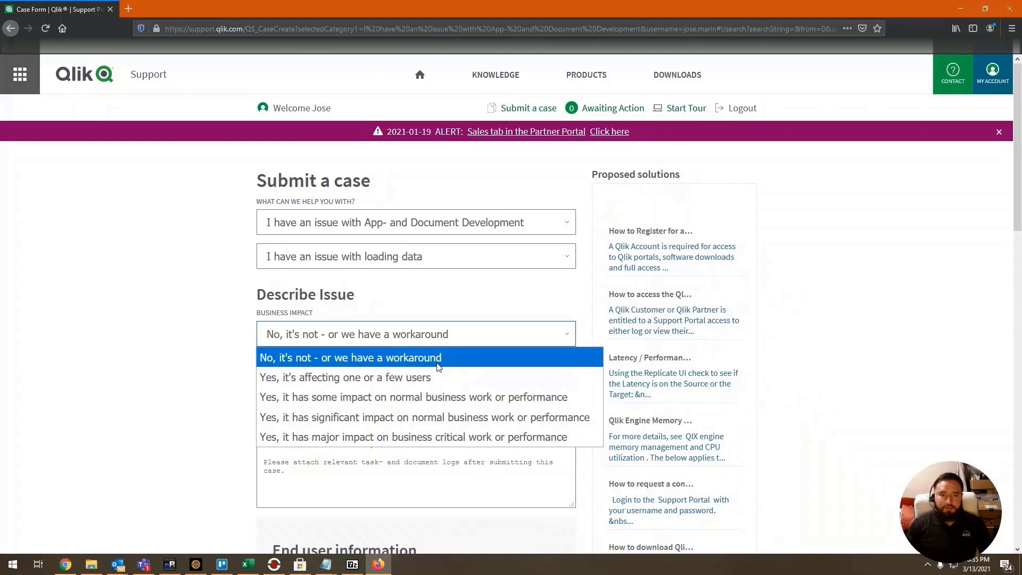
left_click(441, 423)
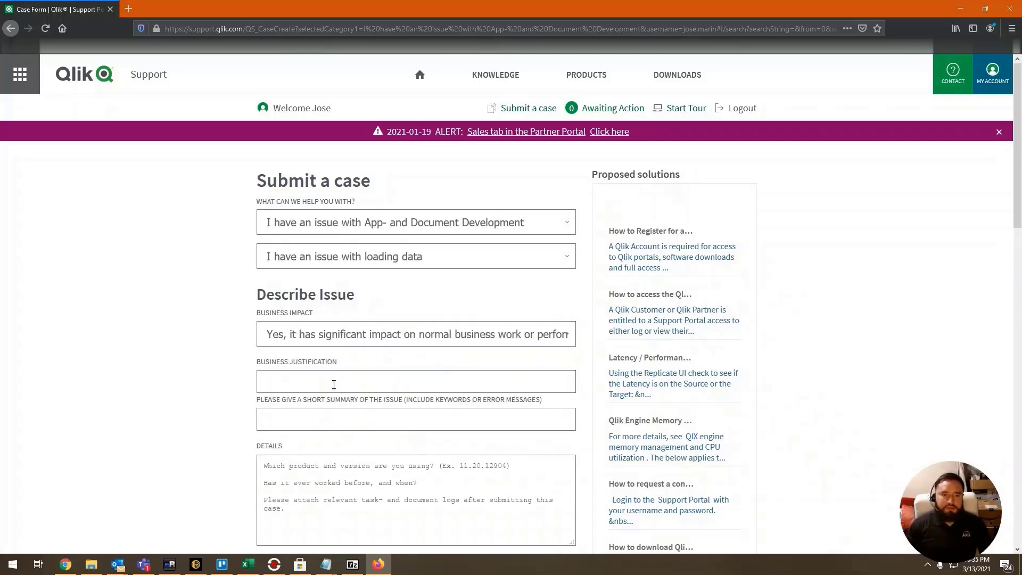
left_click(334, 385)
type("T")
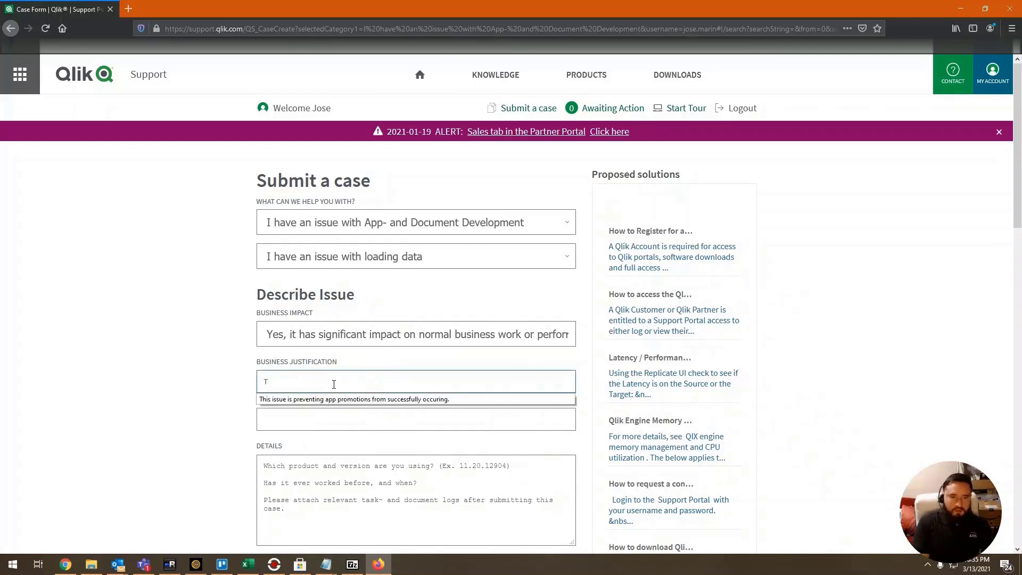
type("his pro")
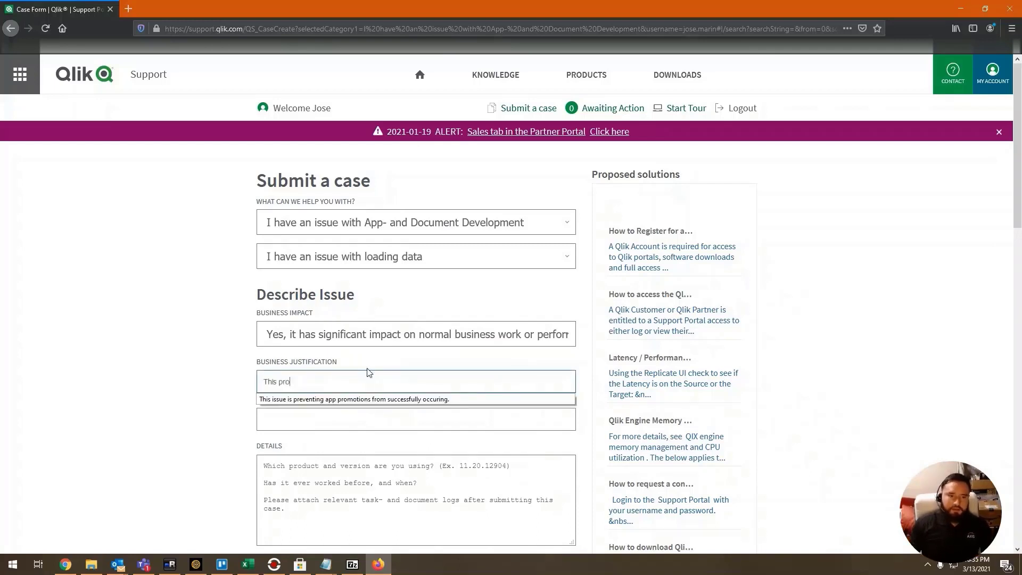
left_click(373, 399)
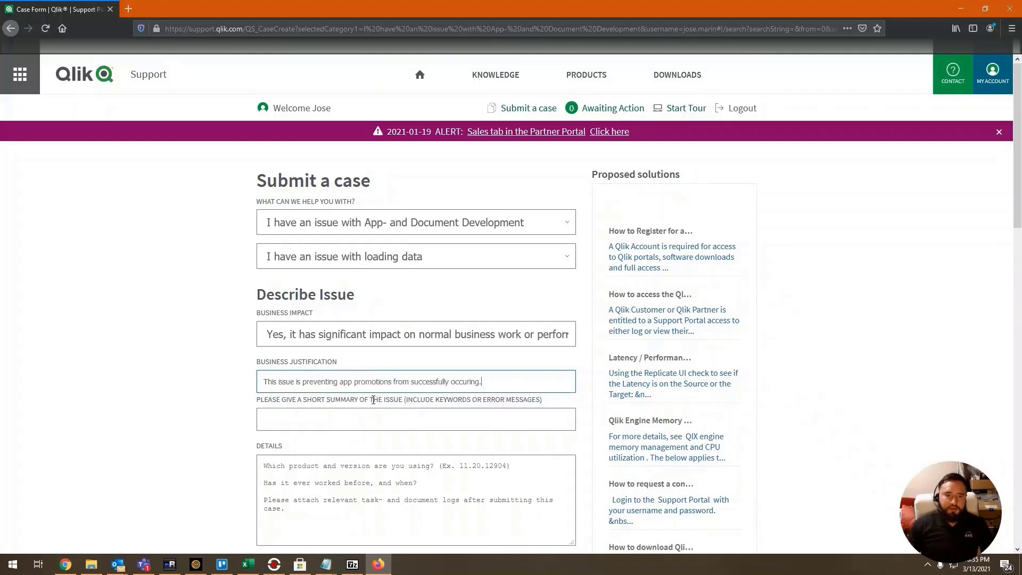
- Fill in the short issue summary with "Application is duplicated but will loose all data when reloaded"
left_click(357, 419)
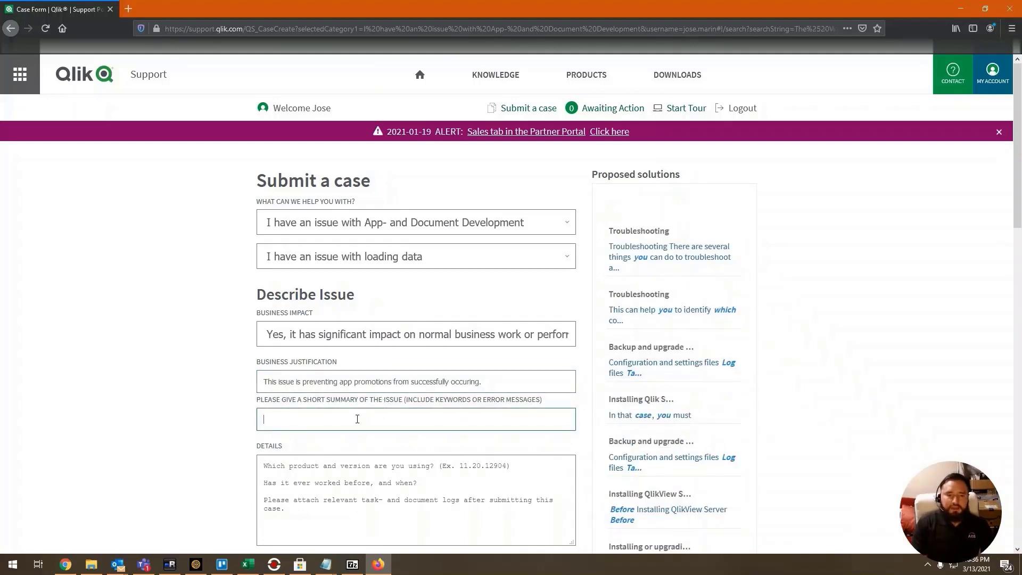
type("a")
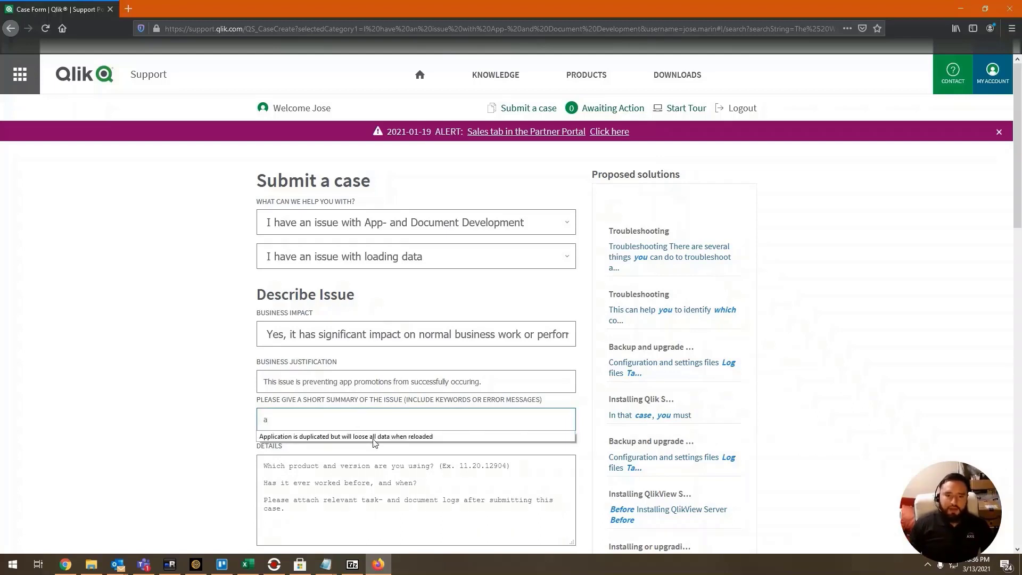
left_click(372, 437)
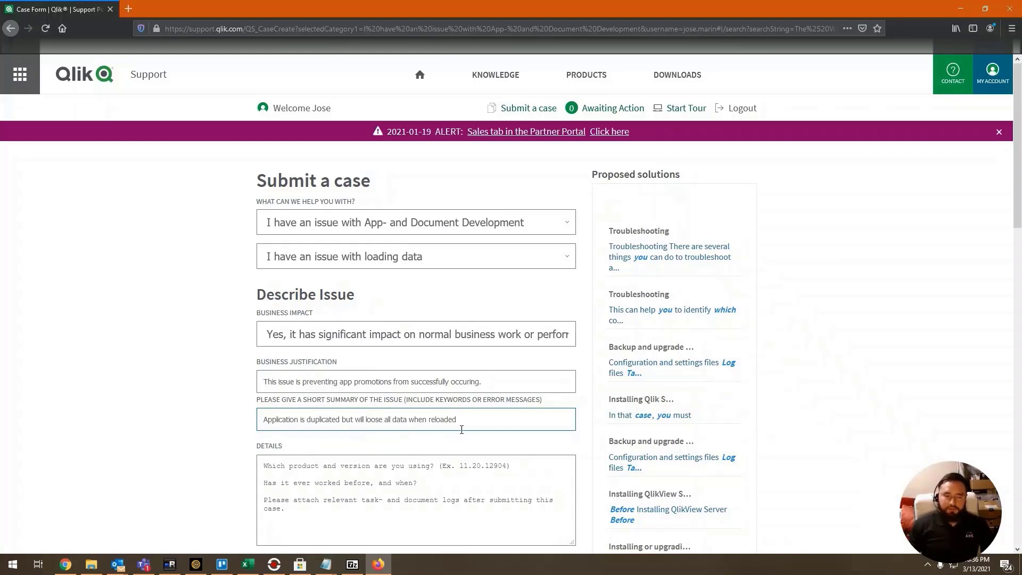
- Replace the whole details template with the copied issue description covering version, history, logs and other notes
scroll(462, 429, "down", 2)
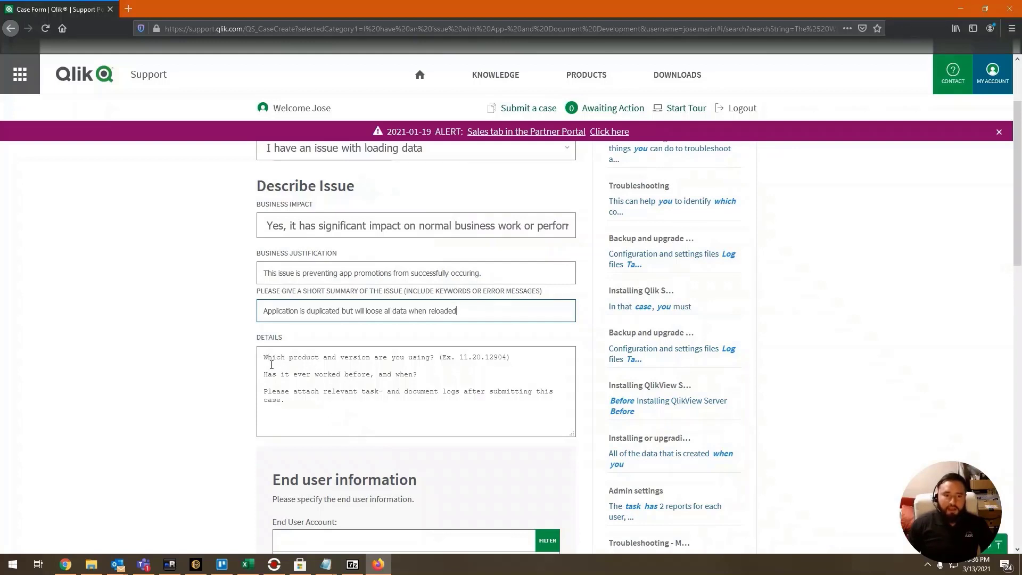
left_click(275, 382)
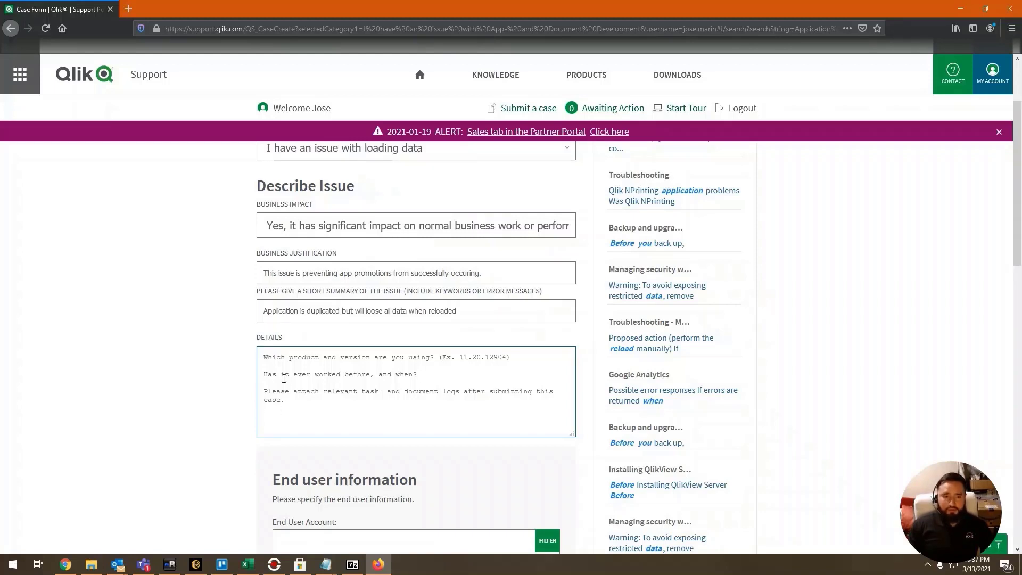
left_click_drag(264, 357, 309, 440)
right_click(291, 393)
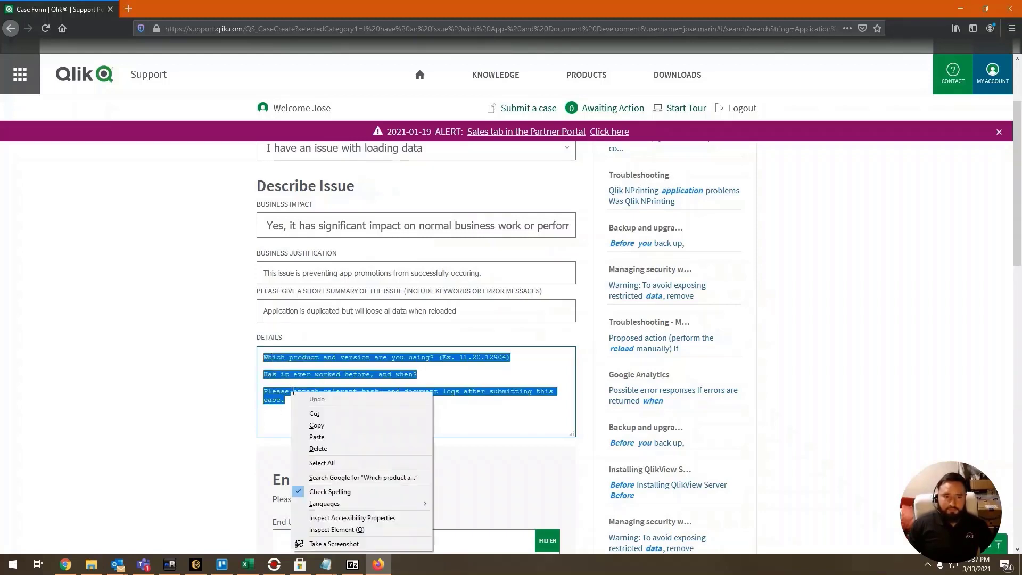
left_click(317, 437)
- Enlarge the details box and read through the pasted issue description
scroll(387, 399, "up", 5)
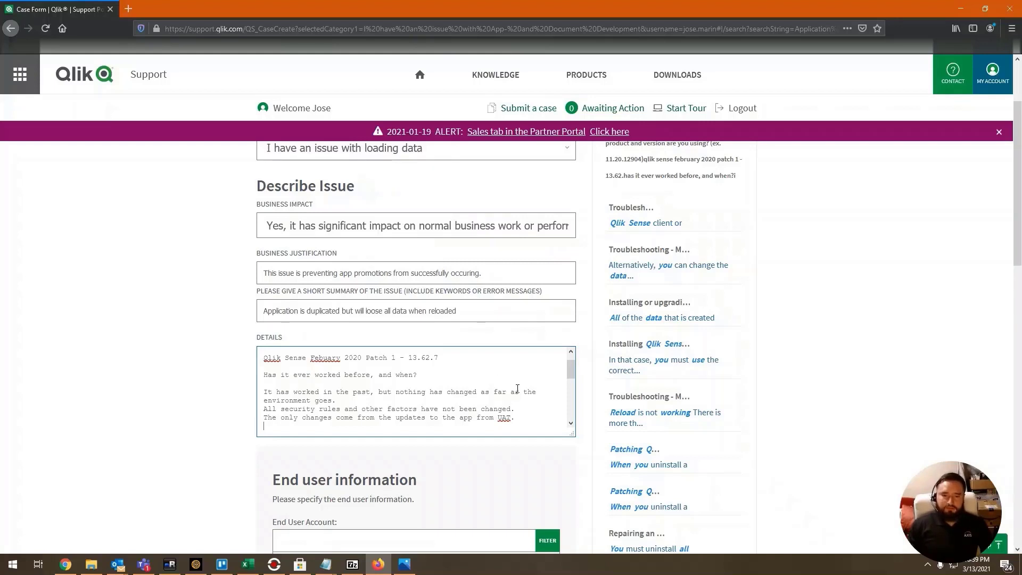
left_click_drag(573, 434, 603, 528)
scroll(538, 434, "down", 2)
scroll(539, 441, "up", 2)
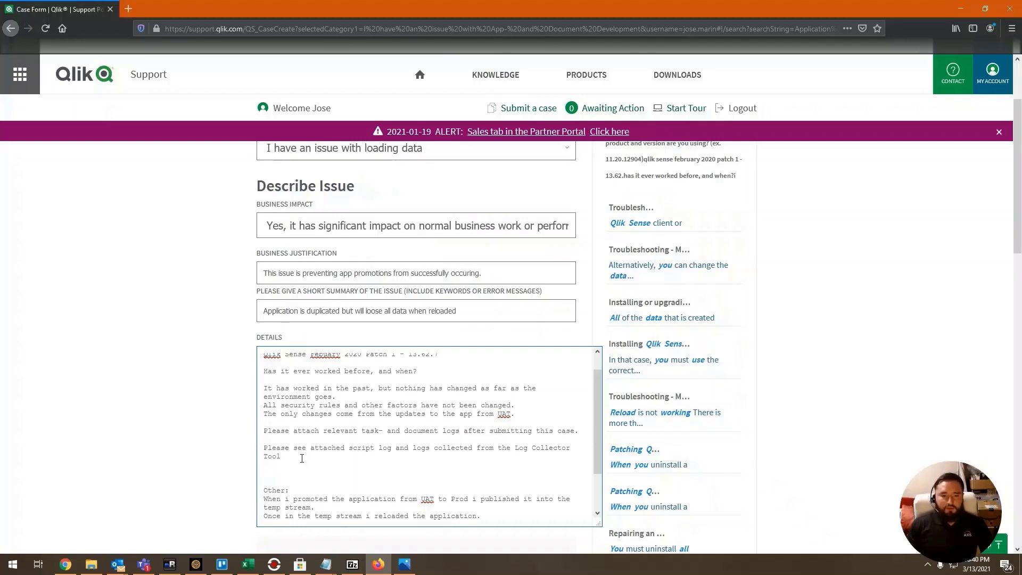
- Filter the end user accounts by "Axis Group llc" and set Axis Group LLC as the end user account
scroll(302, 459, "down", 2)
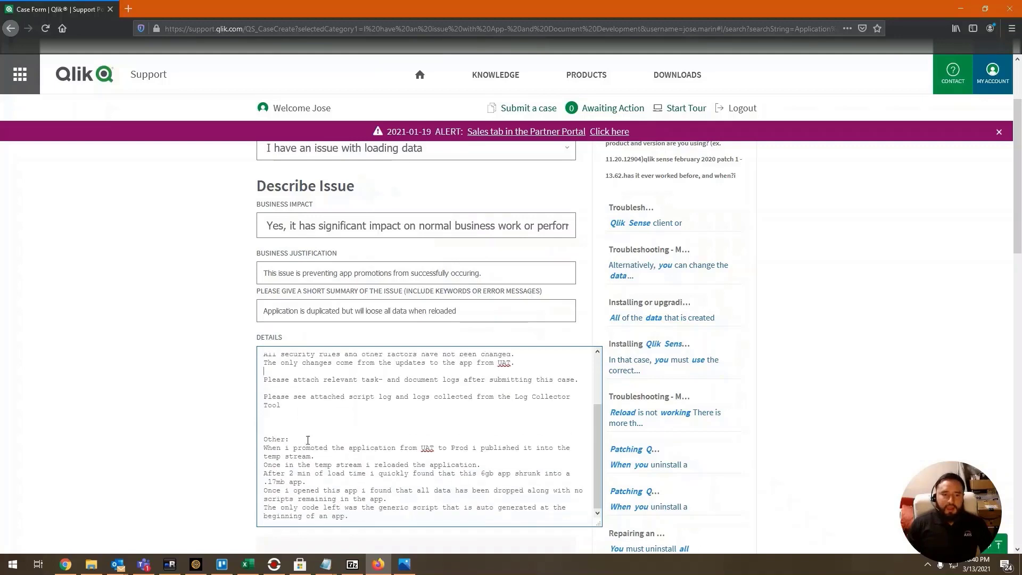
scroll(306, 440, "down", 2)
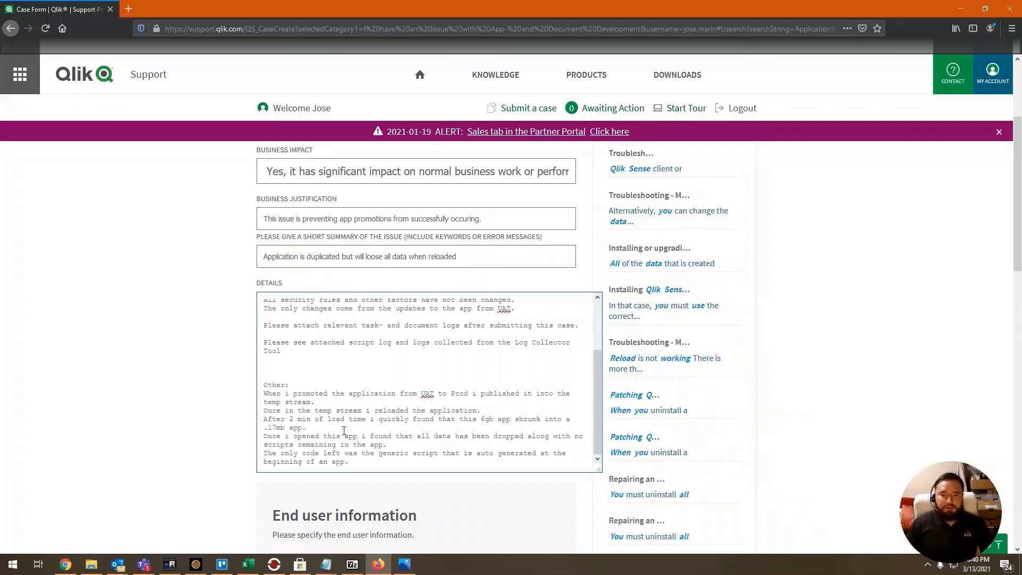
scroll(344, 431, "down", 3)
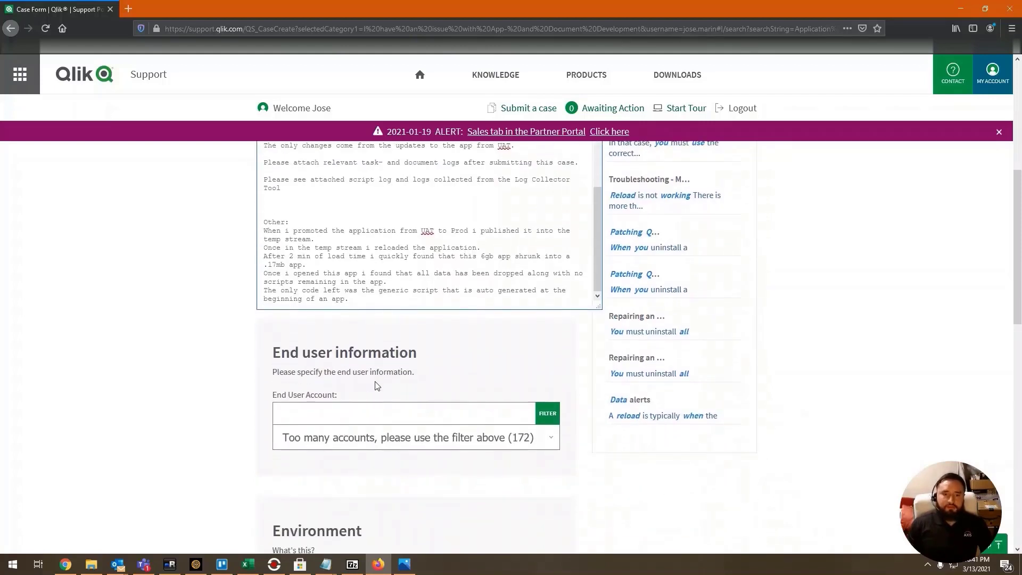
left_click(377, 409)
type("A")
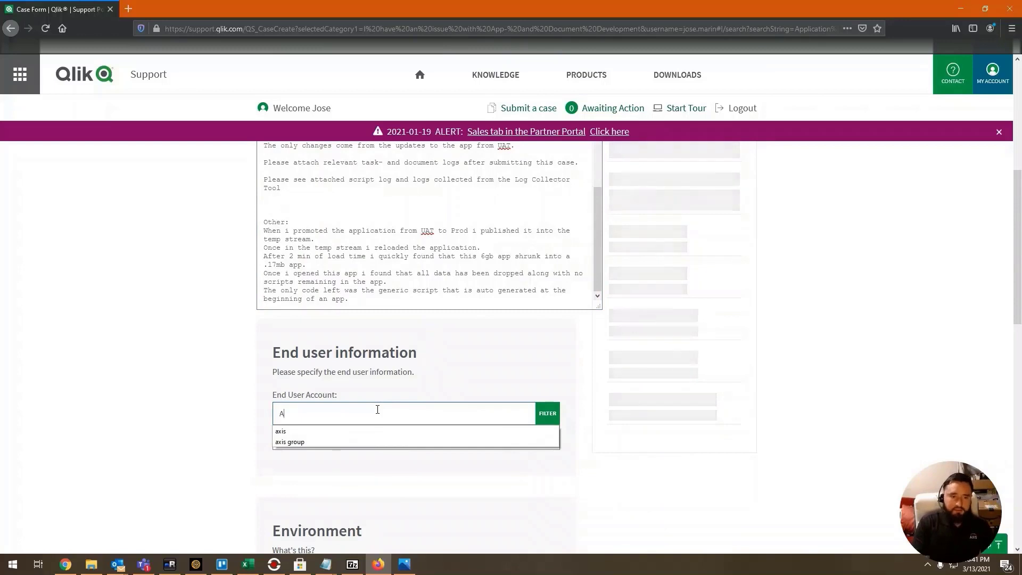
type("xis Group llc")
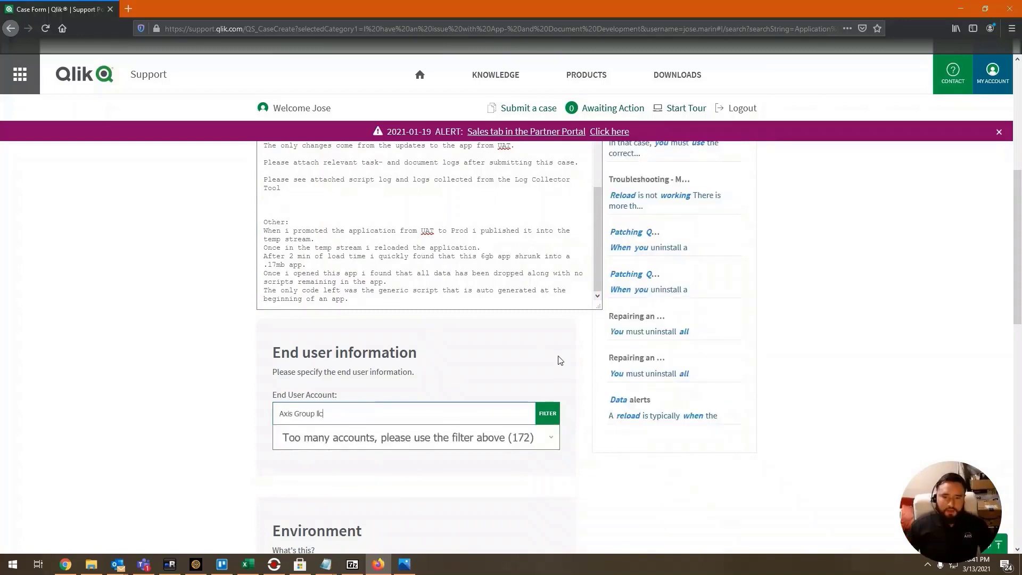
left_click(554, 407)
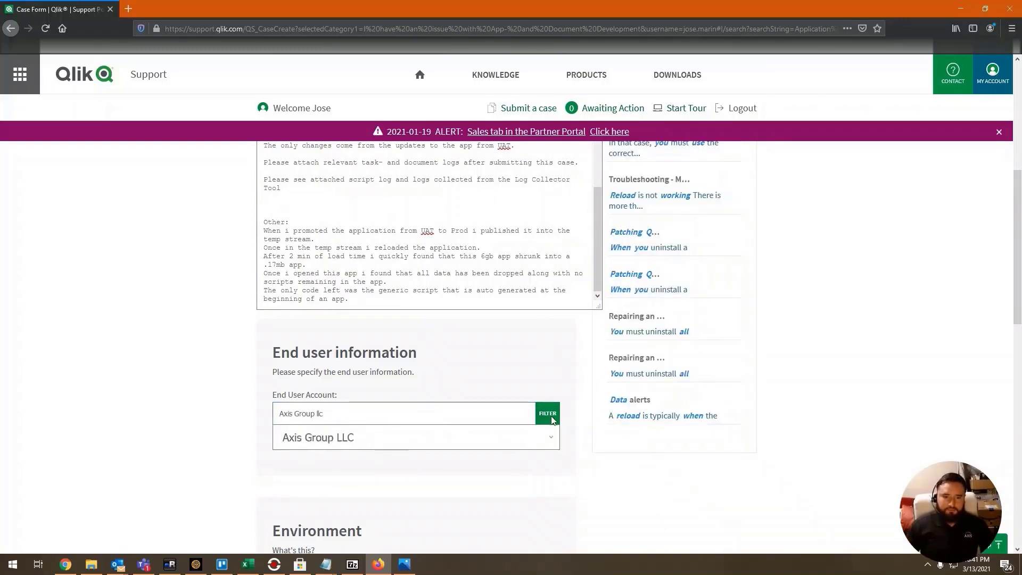
left_click(353, 444)
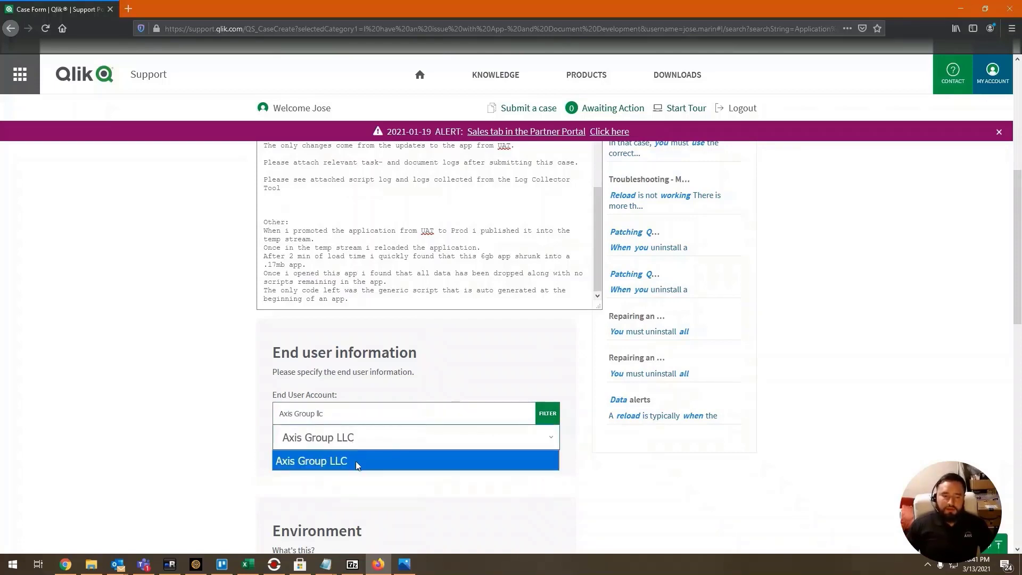
left_click(356, 461)
left_click(337, 437)
left_click(333, 461)
- Search the production environments for "Axis Sense", assign that environment to the case, and log the case
scroll(333, 470, "down", 2)
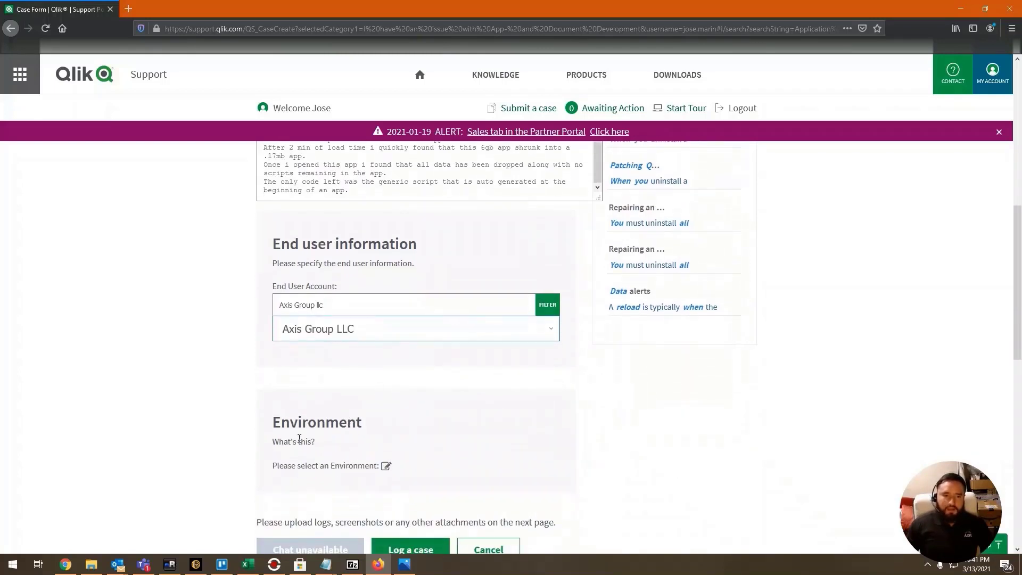
left_click(386, 466)
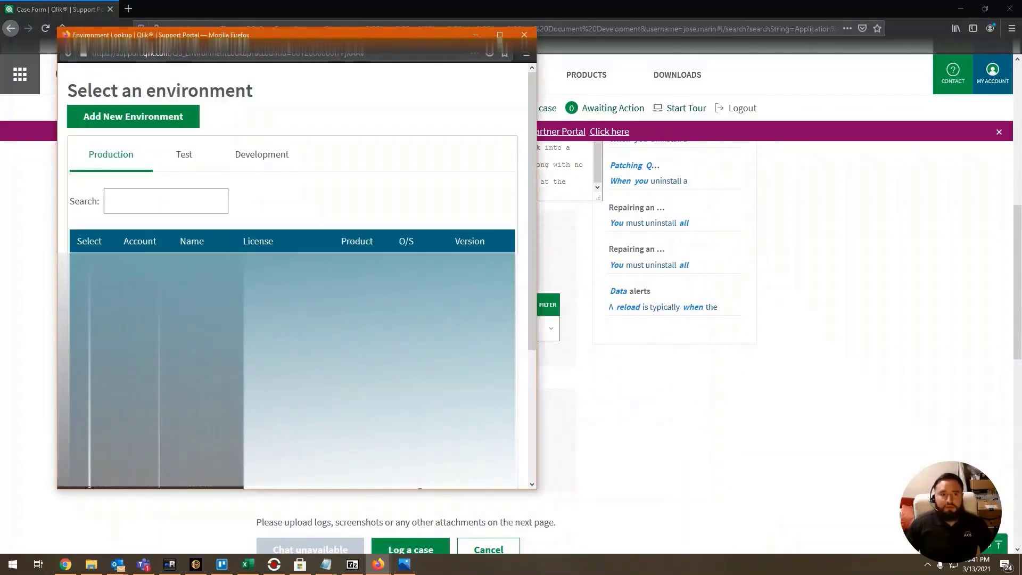
left_click(183, 200)
type("\"Axis Sense\"")
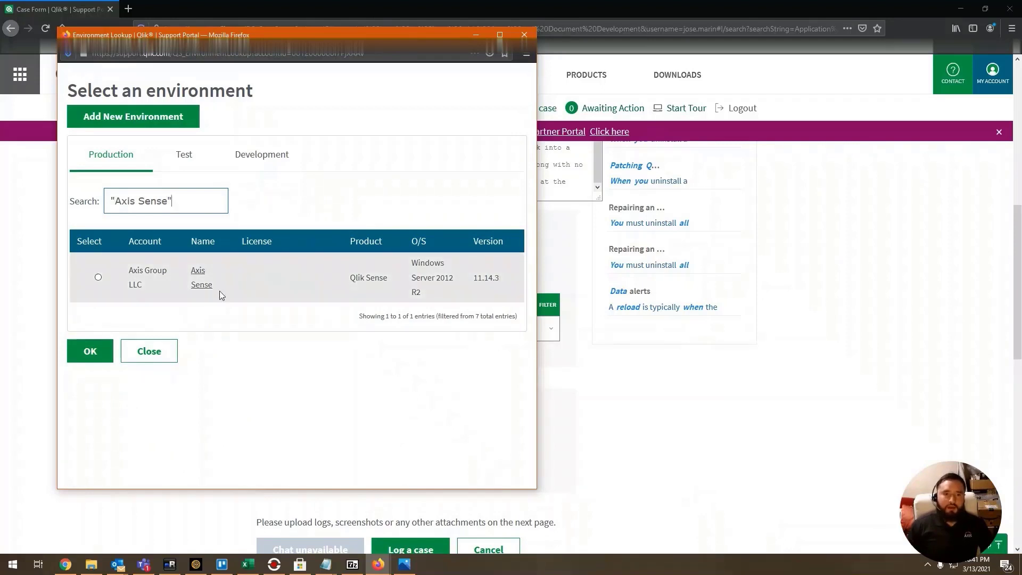
left_click(98, 277)
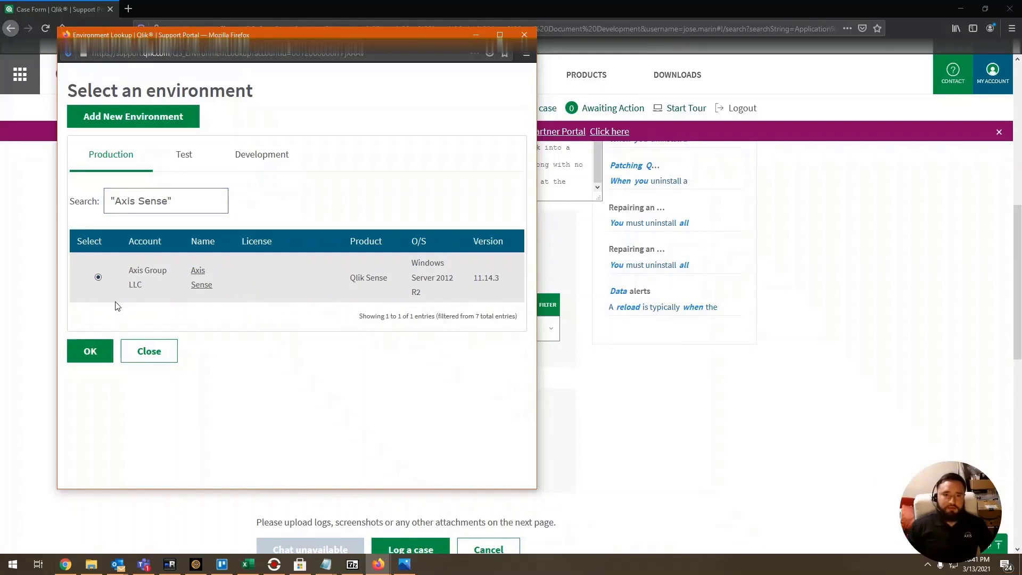
left_click(90, 351)
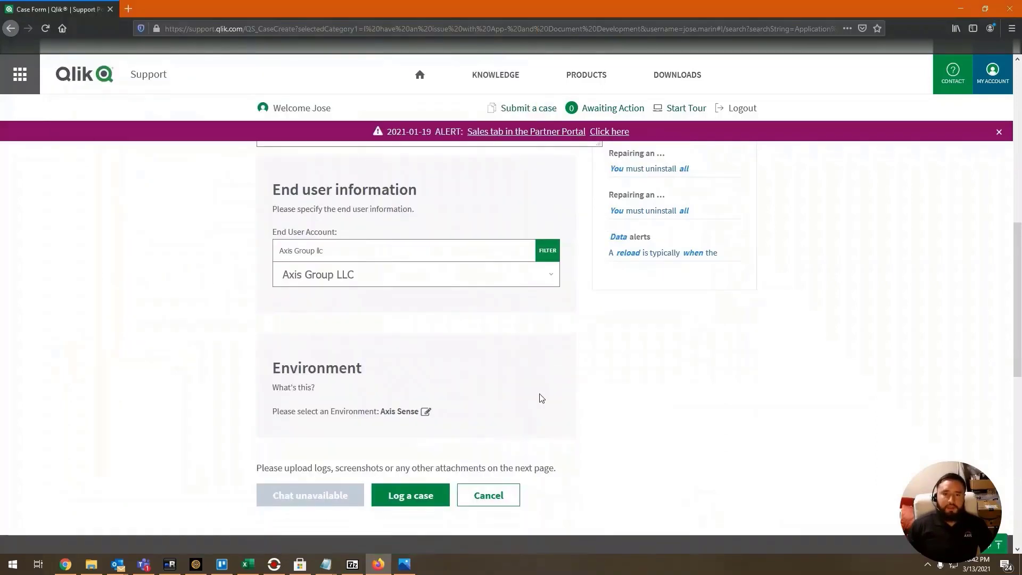
left_click(422, 499)
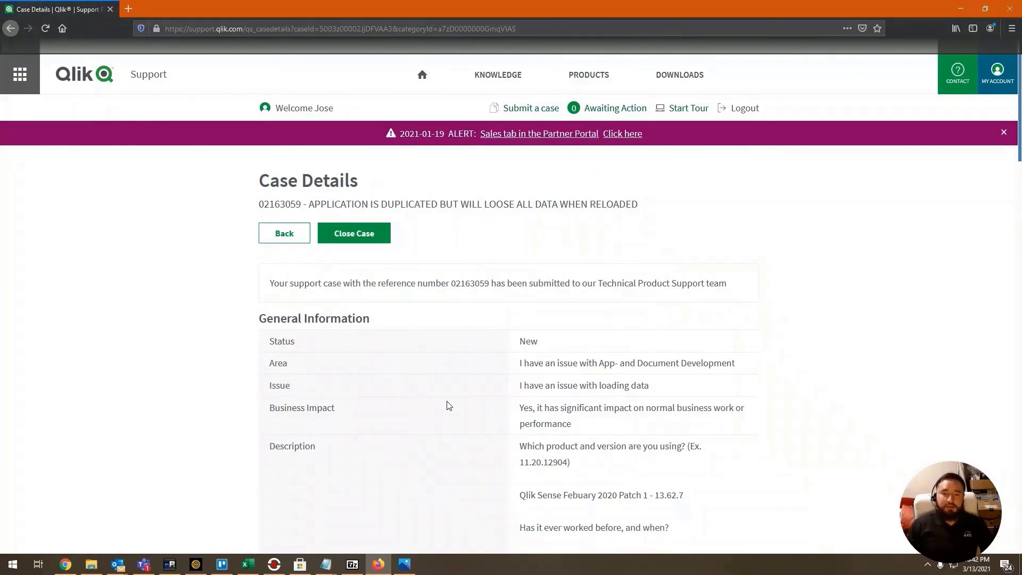
- Review the submitted case's general information and look at the available stakeholders without adding any
scroll(448, 406, "down", 3)
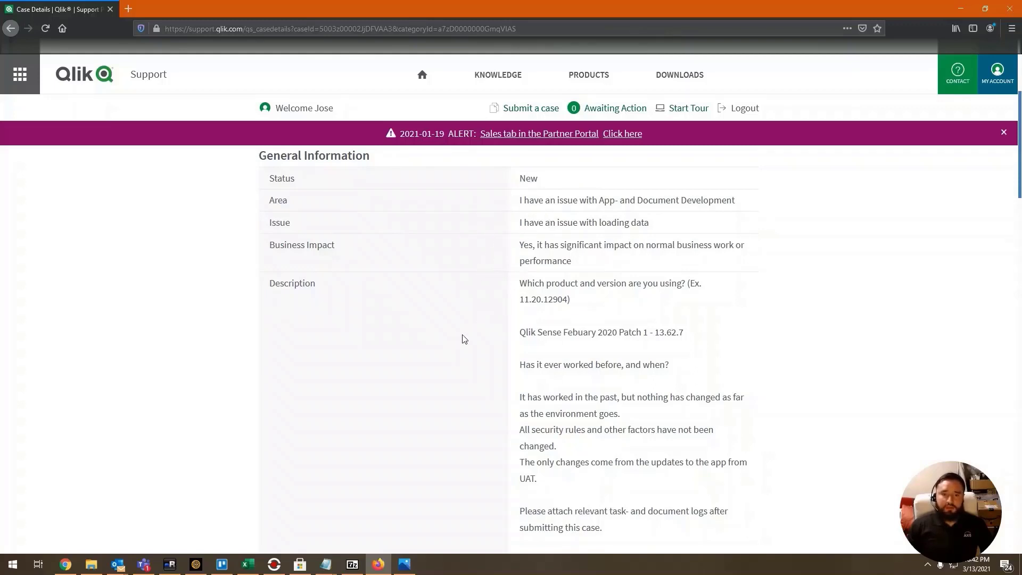
scroll(555, 267, "down", 6)
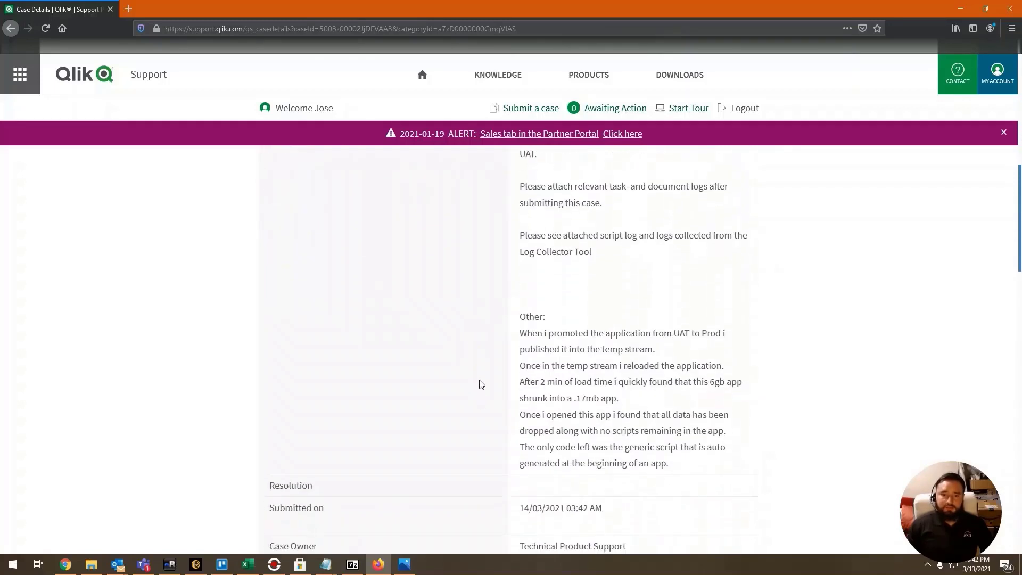
scroll(468, 404, "down", 1)
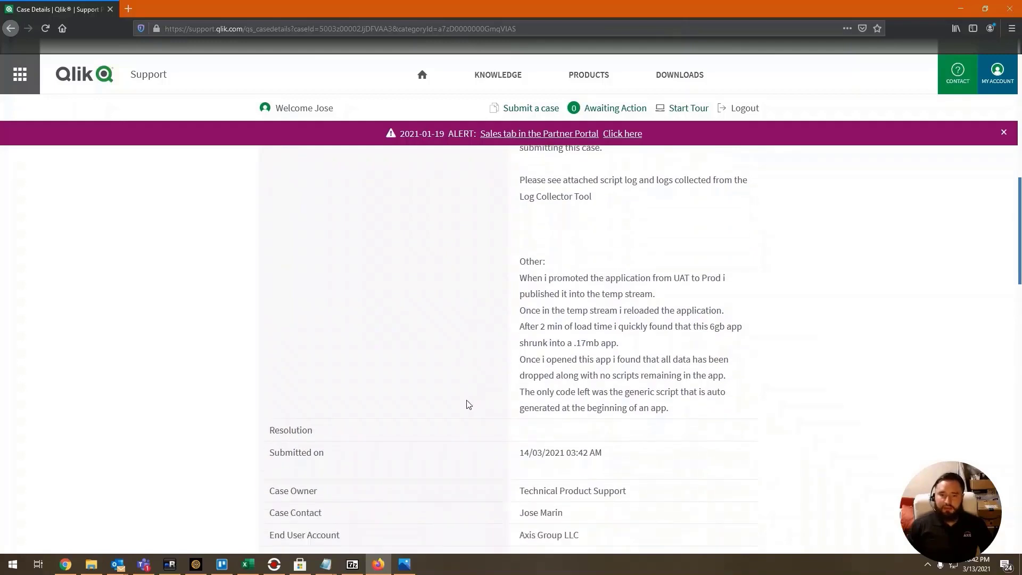
scroll(468, 404, "down", 6)
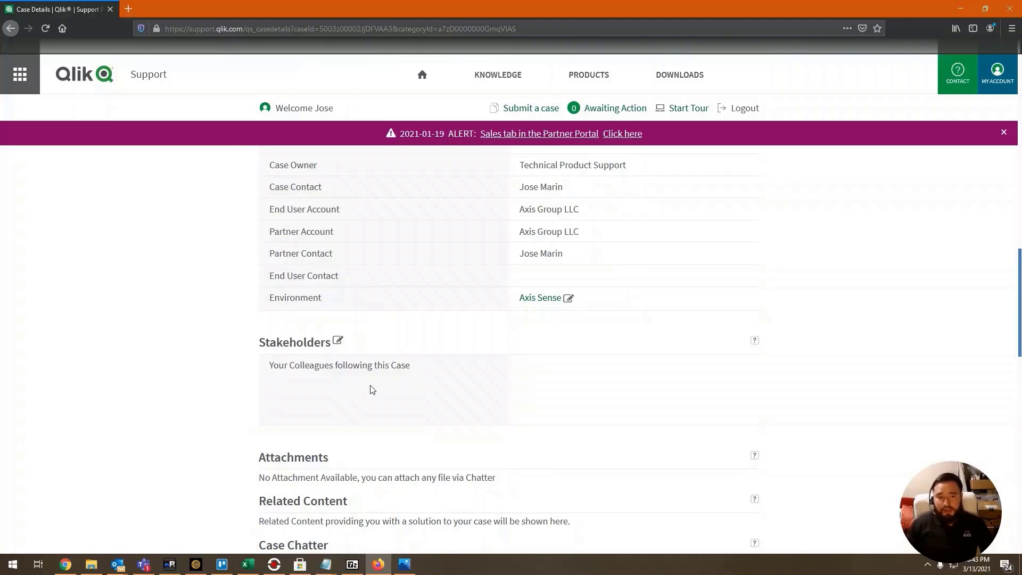
left_click(339, 345)
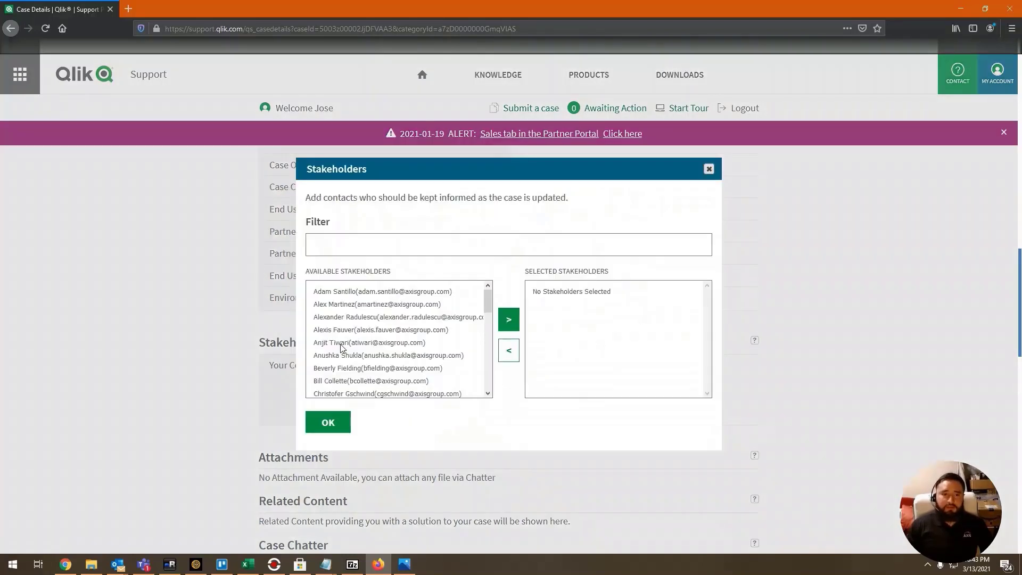
left_click(414, 238)
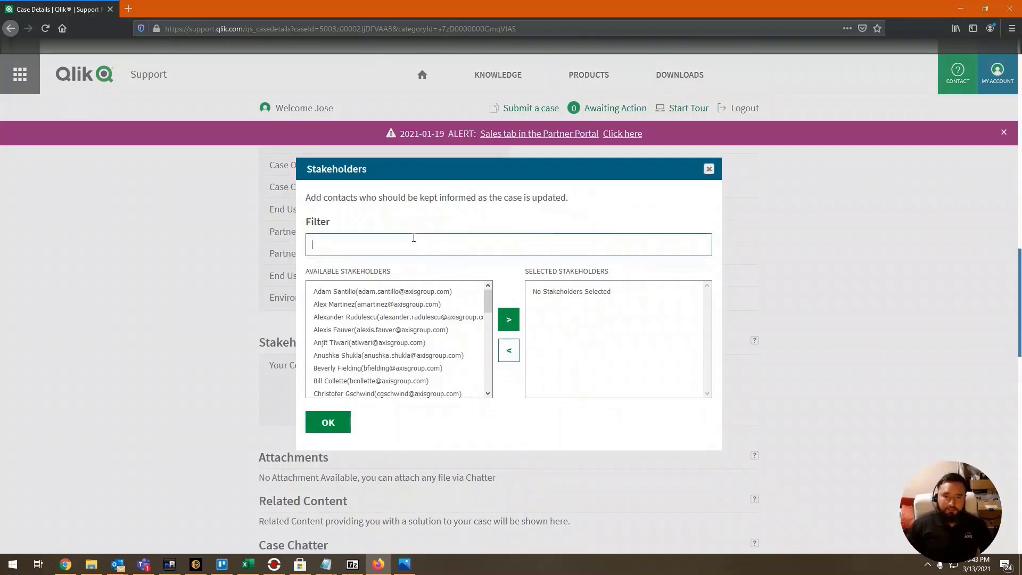
left_click(709, 169)
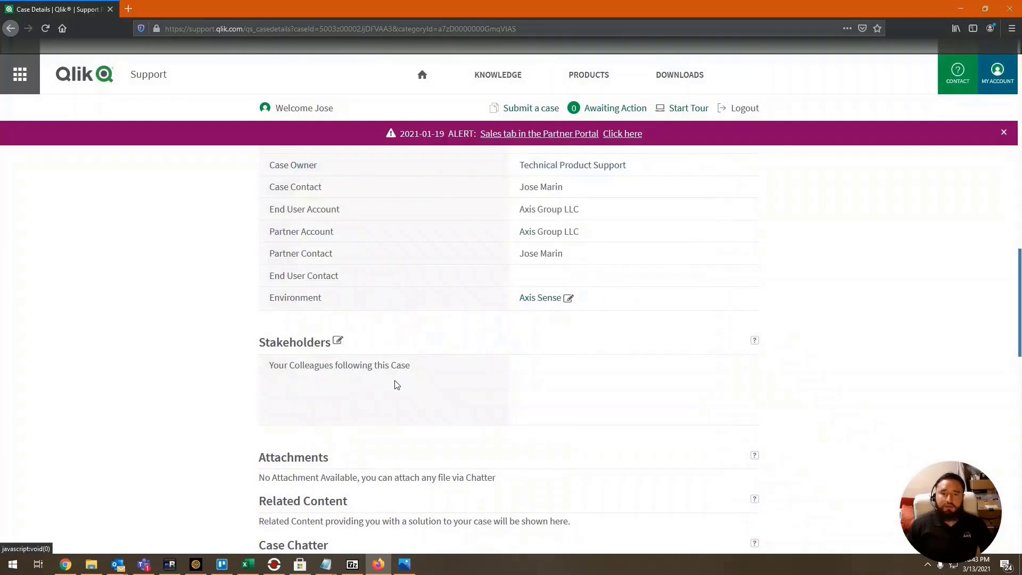
- Share a Case Chatter post on the case reading "This was used as a demo and this ticket can be closed."
scroll(396, 385, "down", 3)
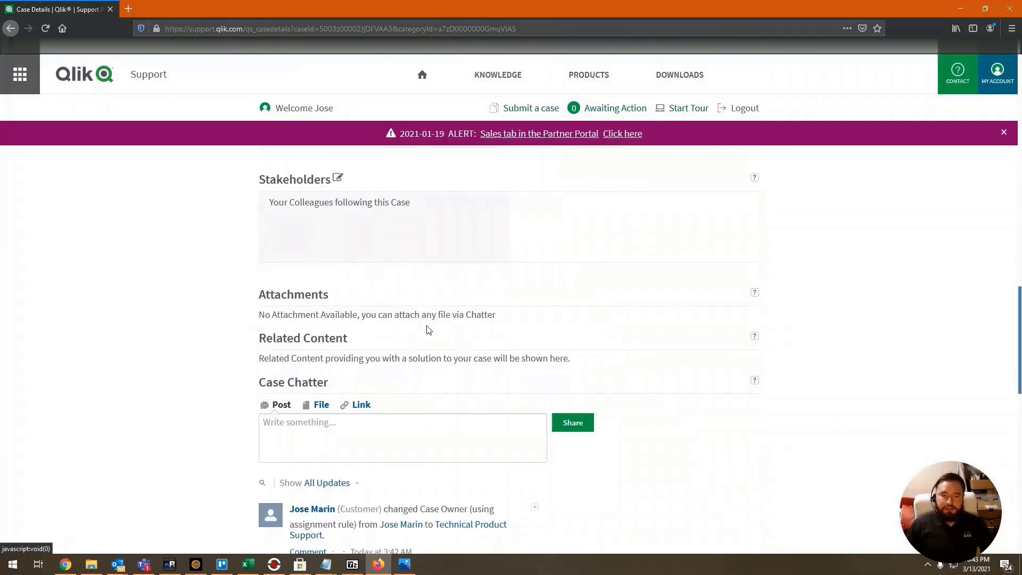
scroll(434, 329, "down", 1)
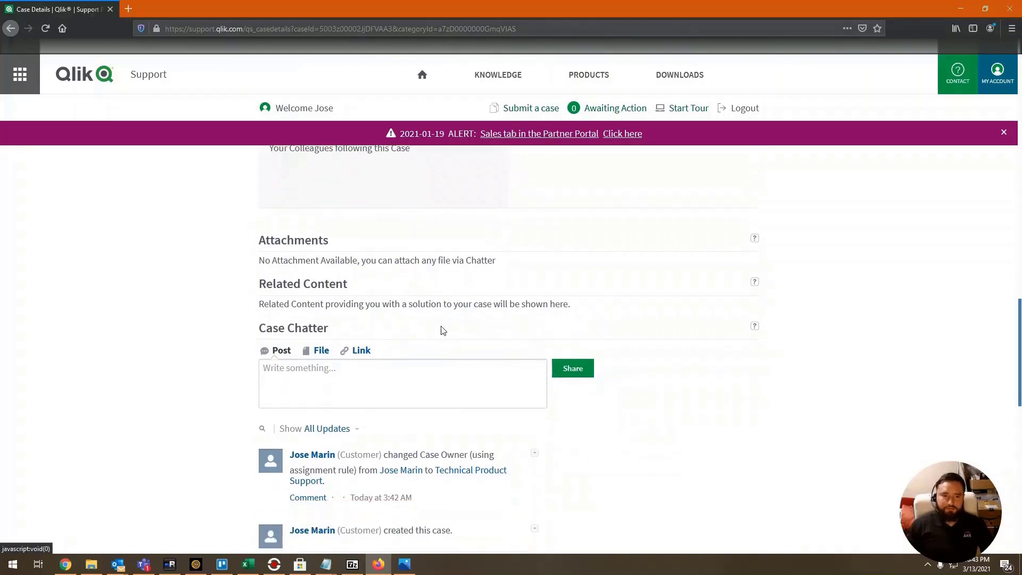
left_click(367, 392)
type("This was used as a demo and this ticket can be closed.")
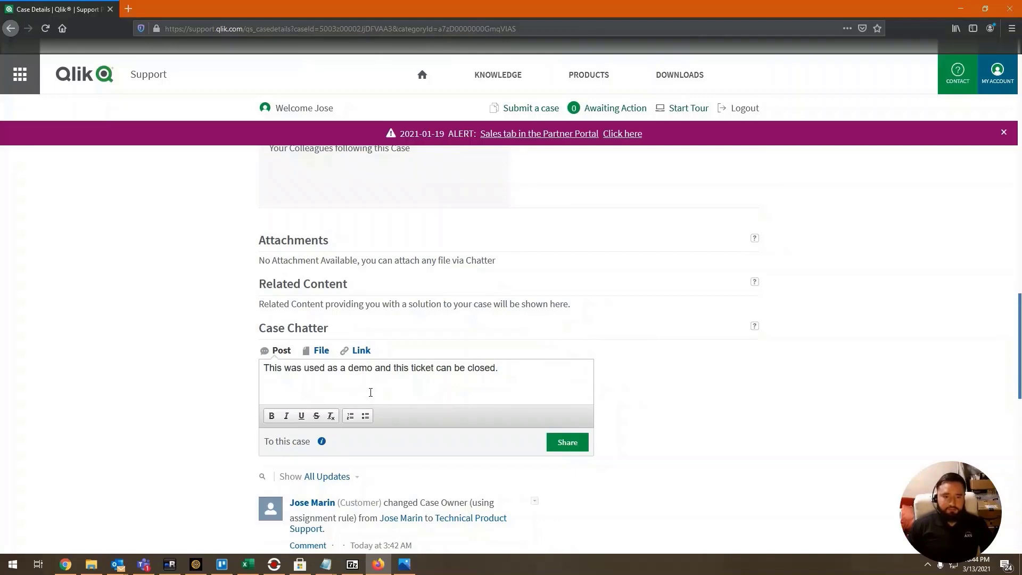
left_click(330, 350)
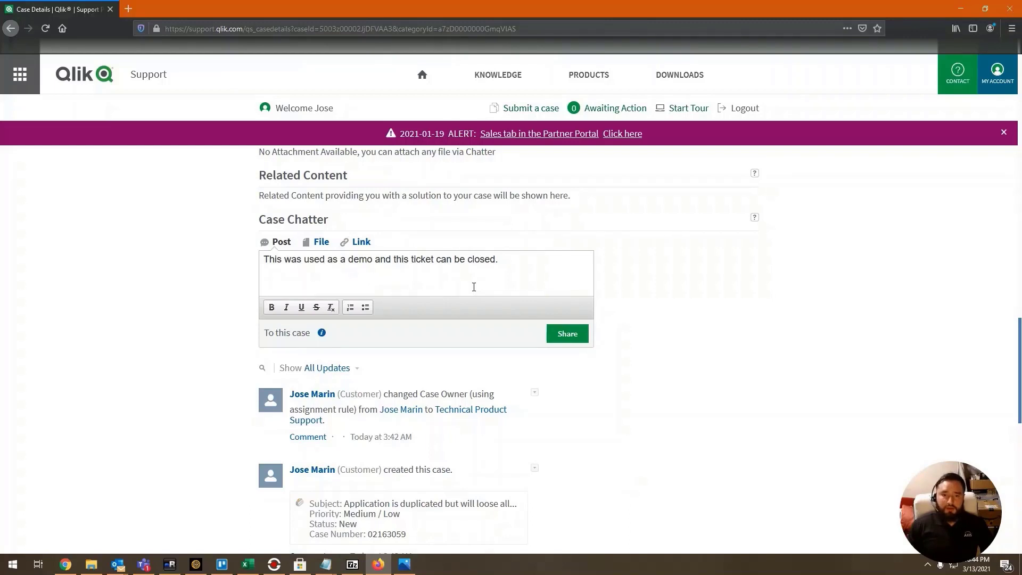
left_click(567, 336)
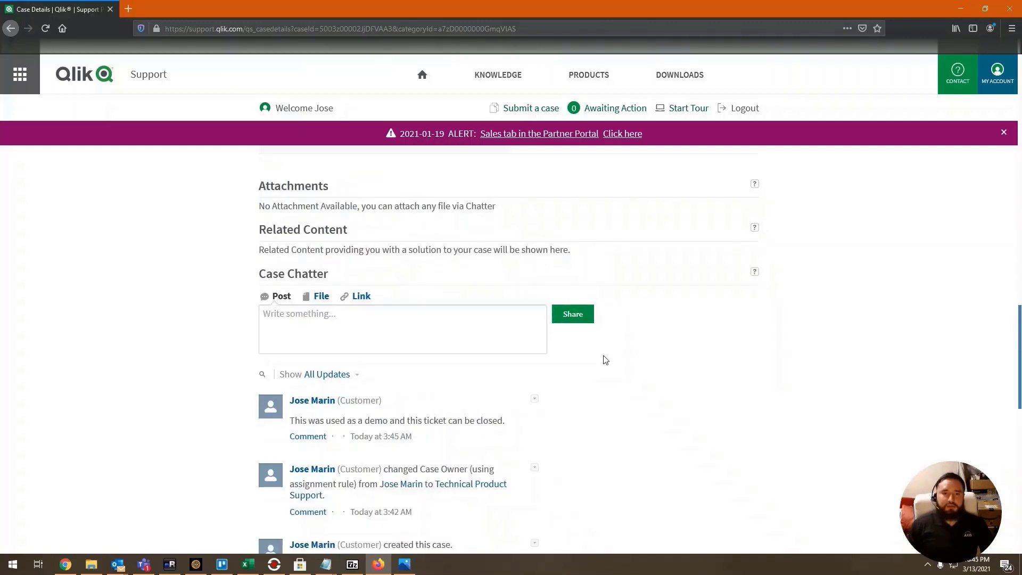